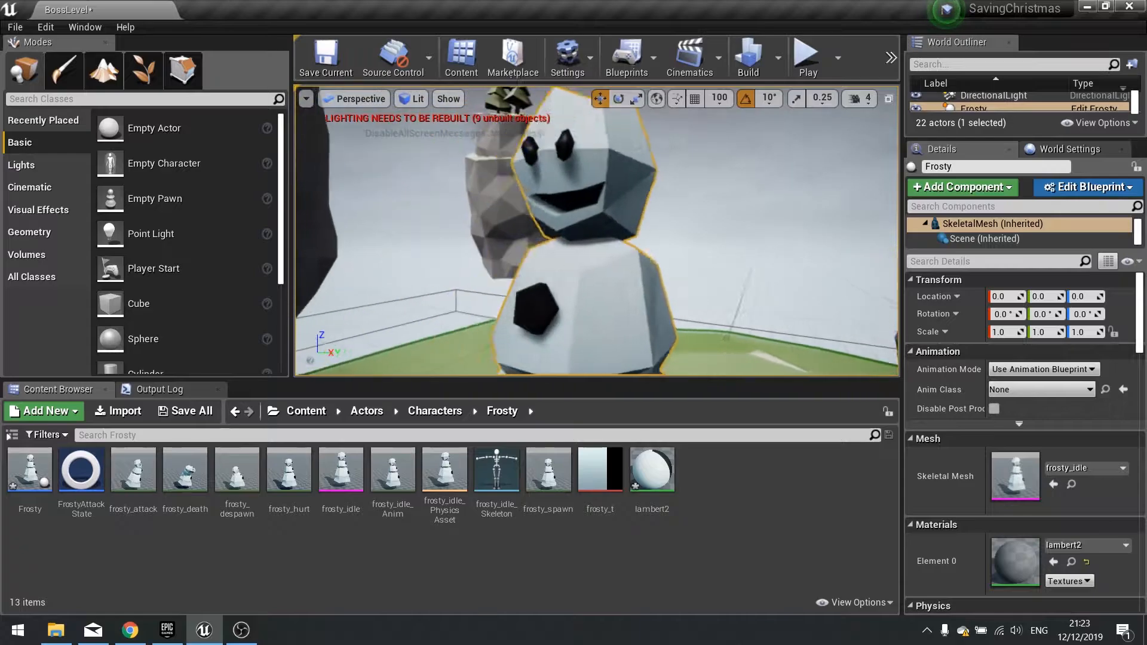
# Step: Play-test the boss level, moving the character around the arena and close to Frosty until he attacks, and end the session
pyautogui.press('s')
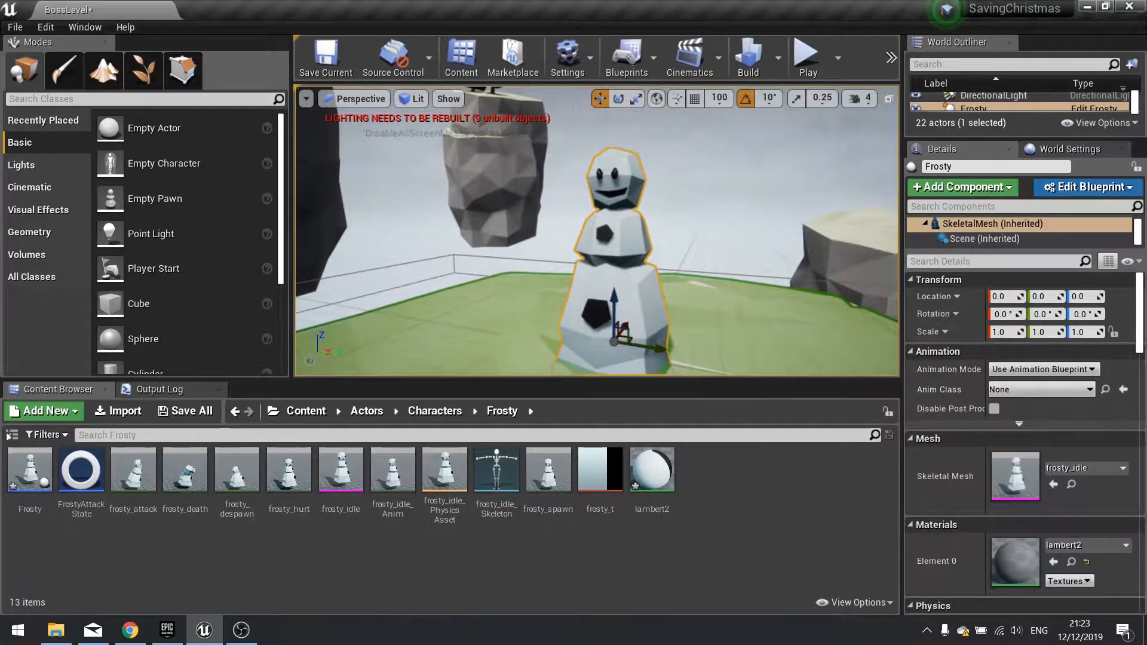
pyautogui.click(807, 55)
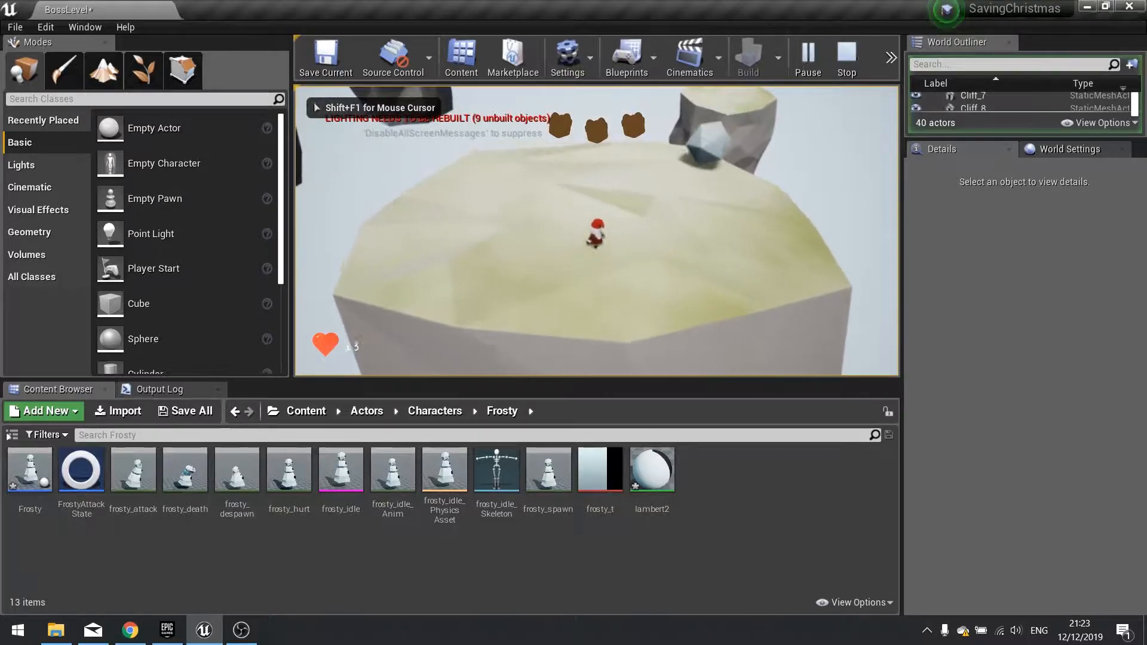
pyautogui.press('d')
pyautogui.press('s')
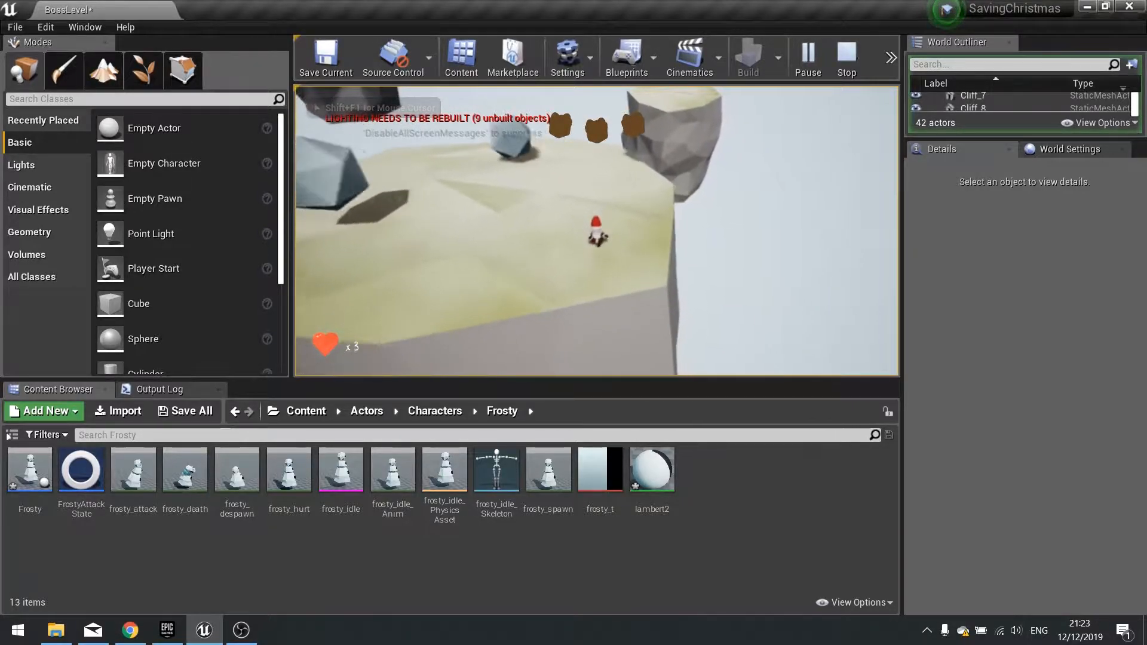
pyautogui.press('a')
pyautogui.press('s')
pyautogui.press('a')
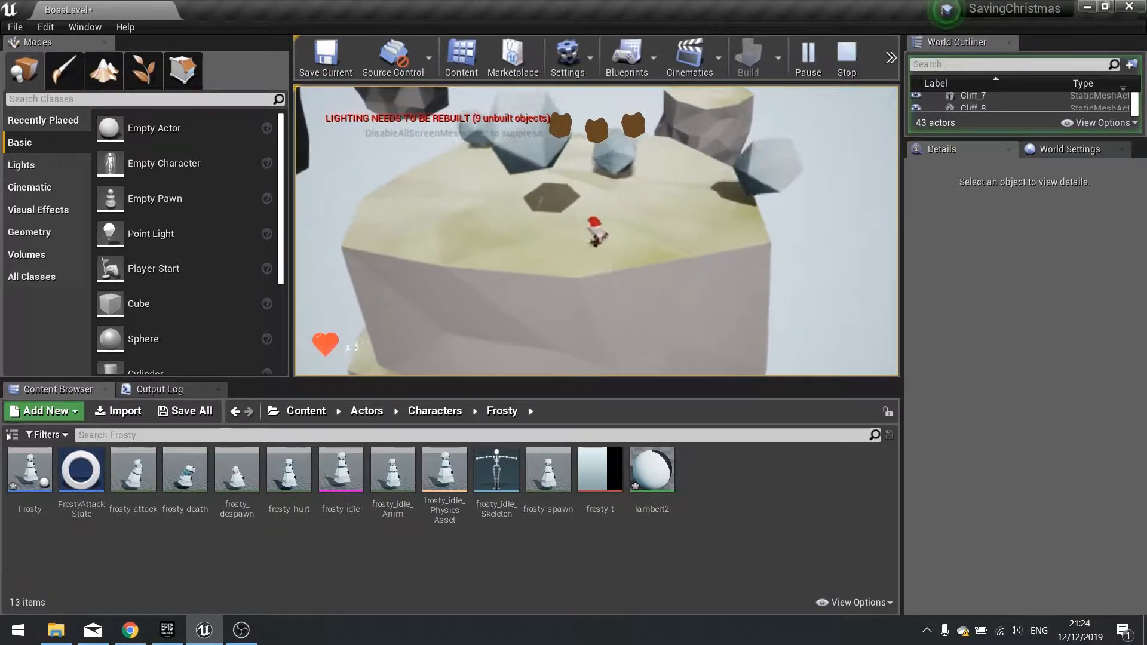
pyautogui.press('d')
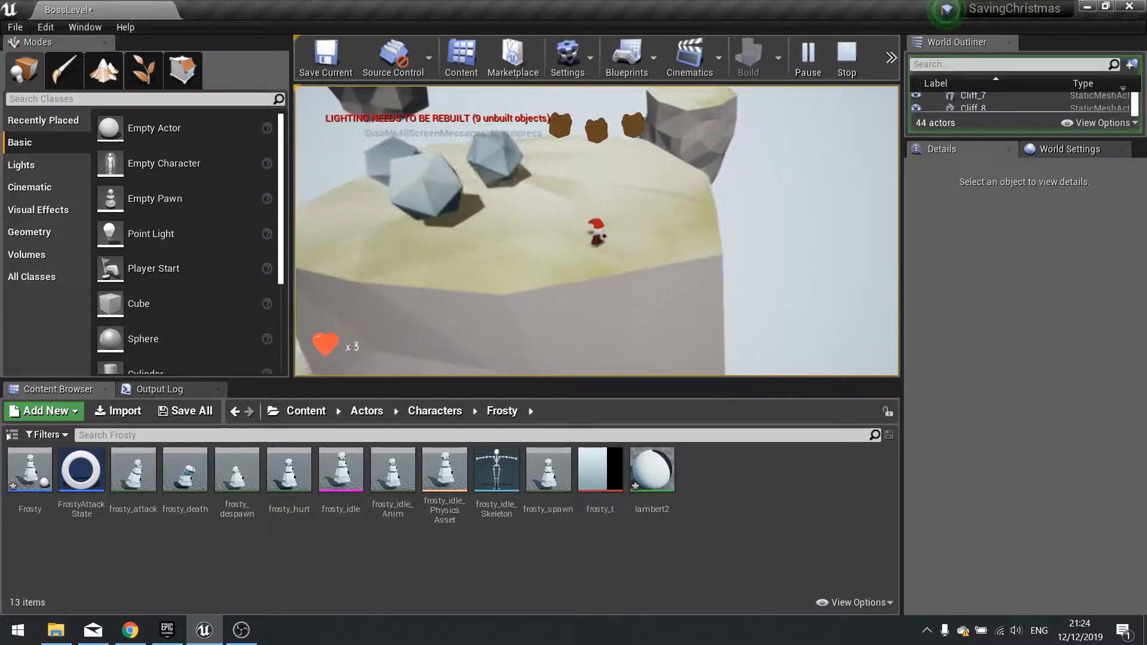
pyautogui.press('a')
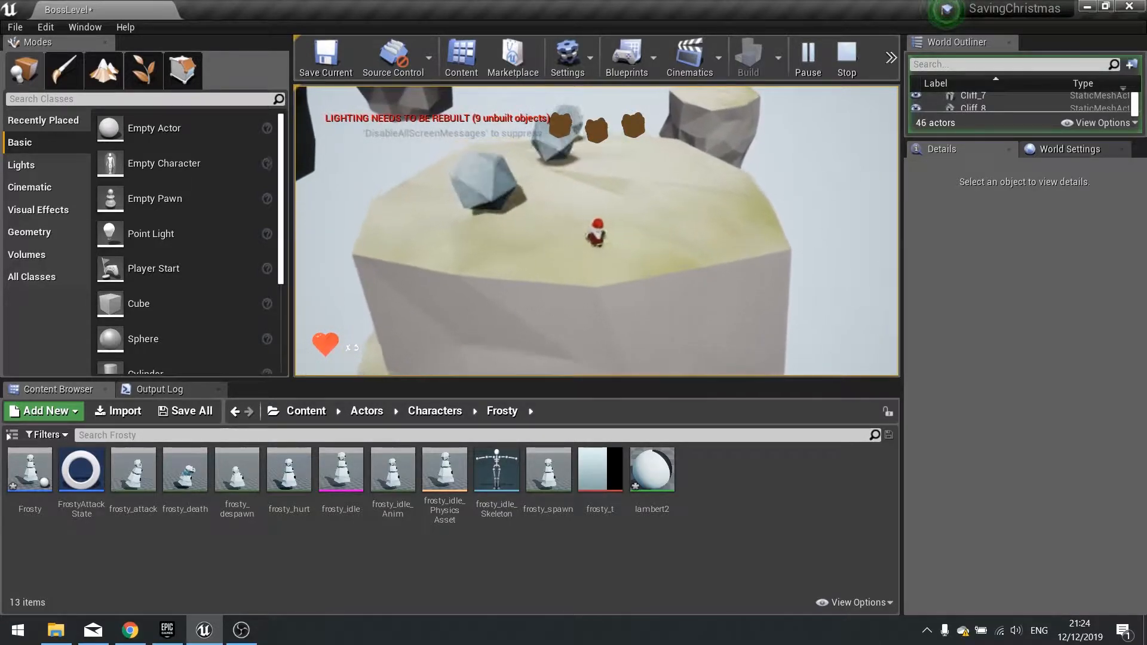
pyautogui.press('a')
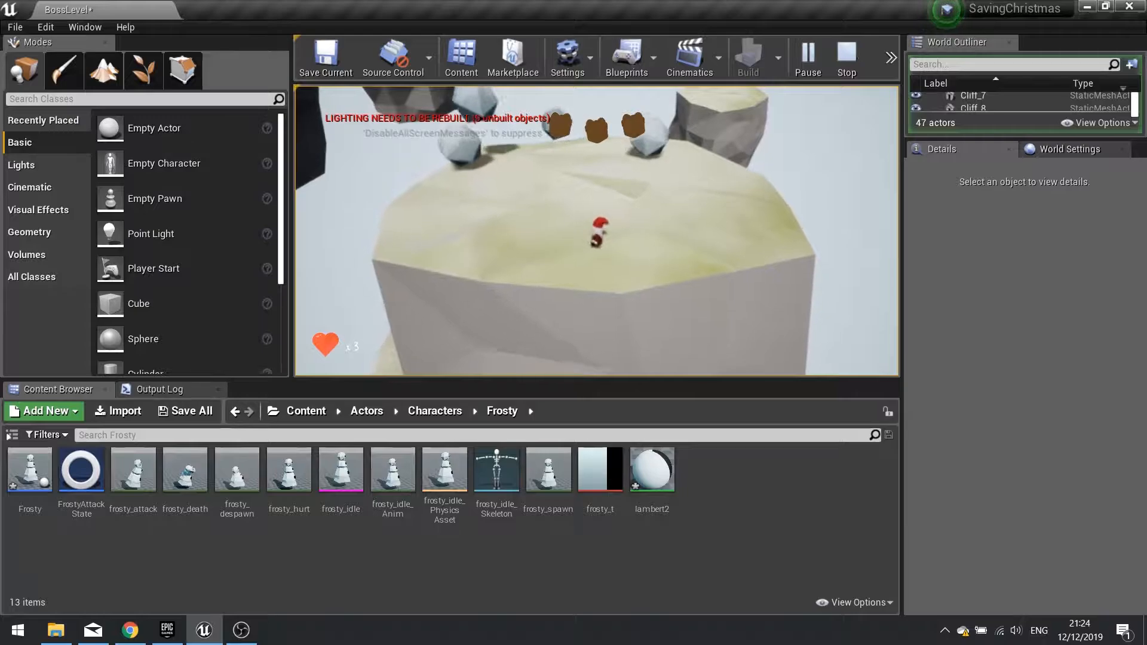
pyautogui.press('d')
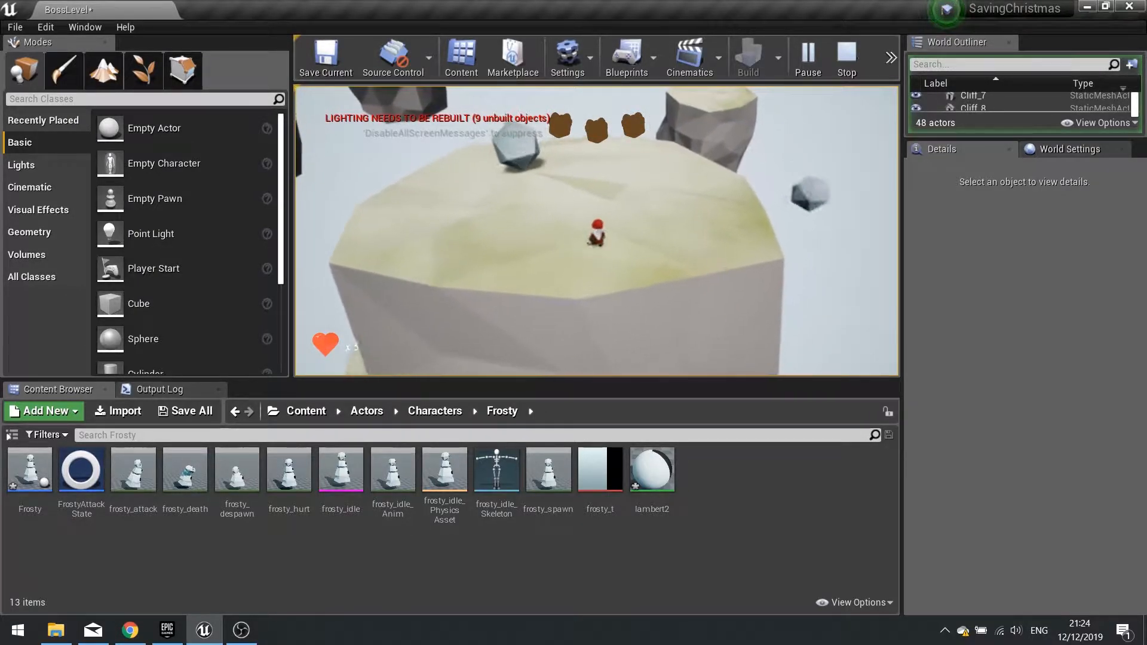
pyautogui.press('a')
pyautogui.press('w')
pyautogui.press('d')
pyautogui.press('w')
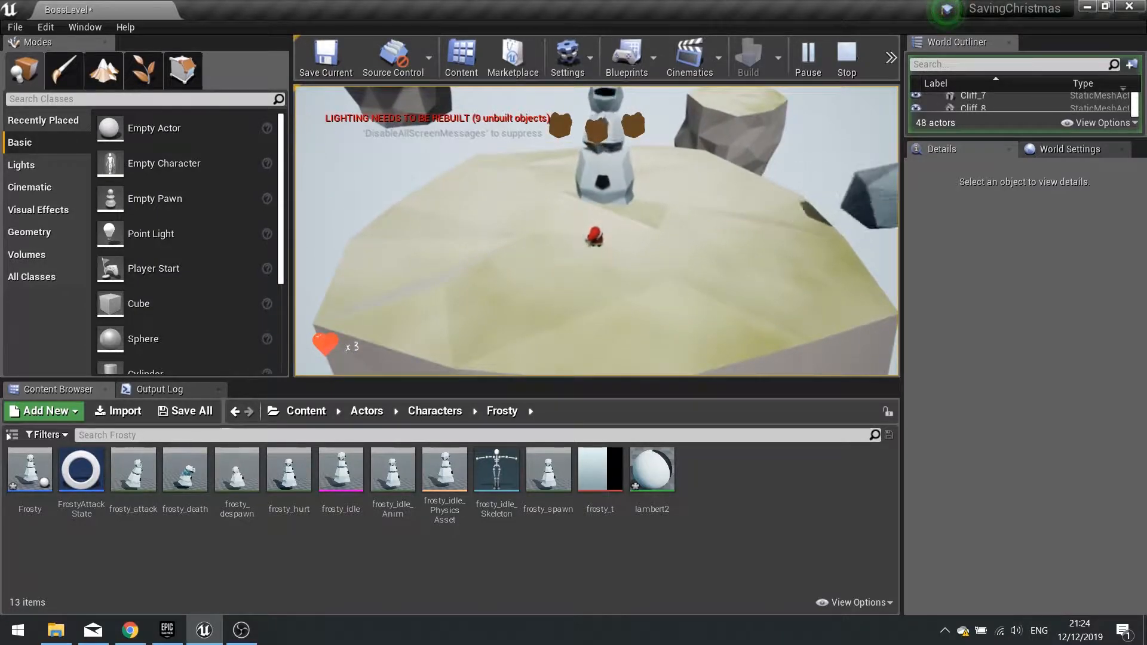
pyautogui.press('d')
pyautogui.press('d')
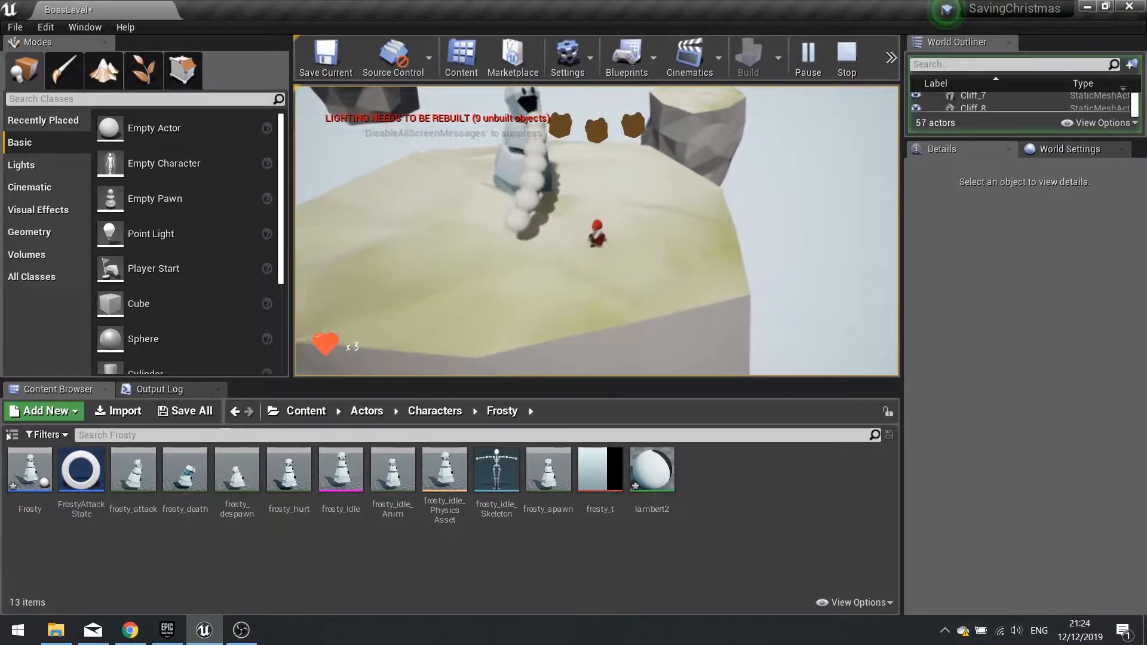
pyautogui.press('d')
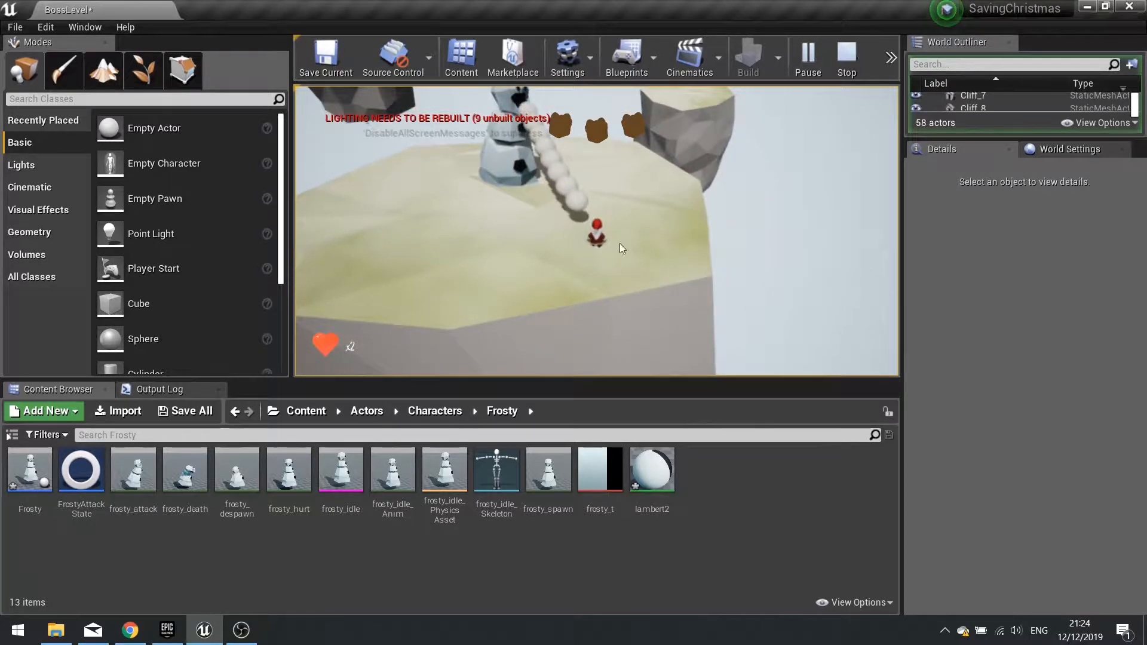
pyautogui.press('Escape')
# Step: Rename the lambert2 material in the Frosty folder to Frosty_Mat and save all changes
pyautogui.moveTo(591, 233); pyautogui.dragTo(546, 184, button='right')
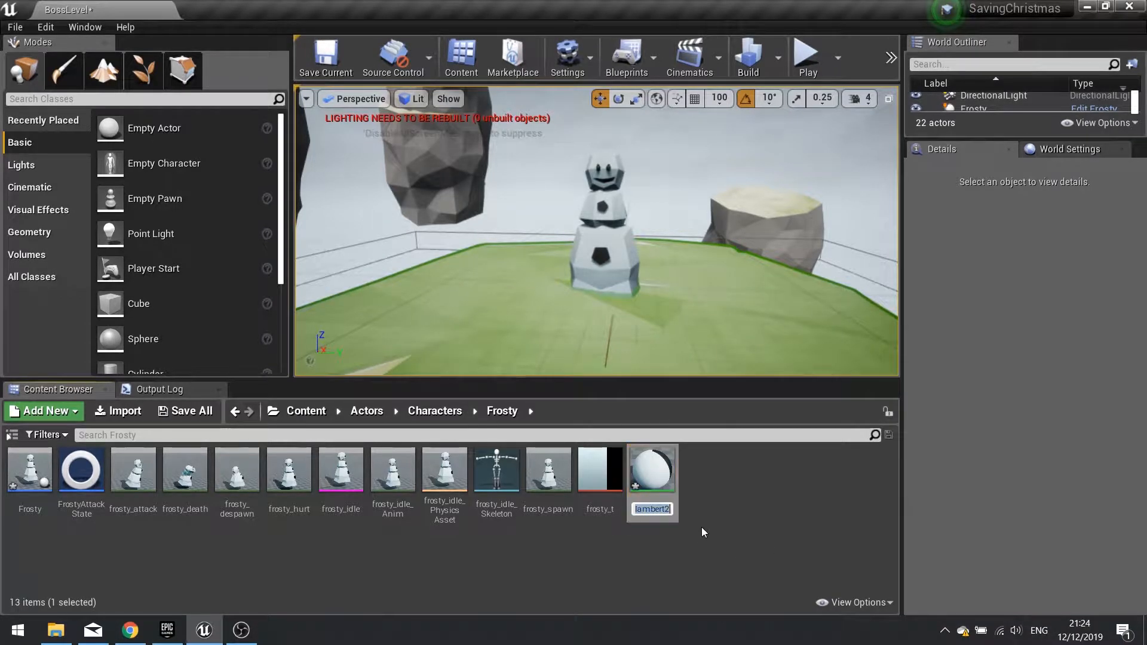
pyautogui.write('Frosty_Mat')
pyautogui.hotkey('ctrl', 'shift', 's')
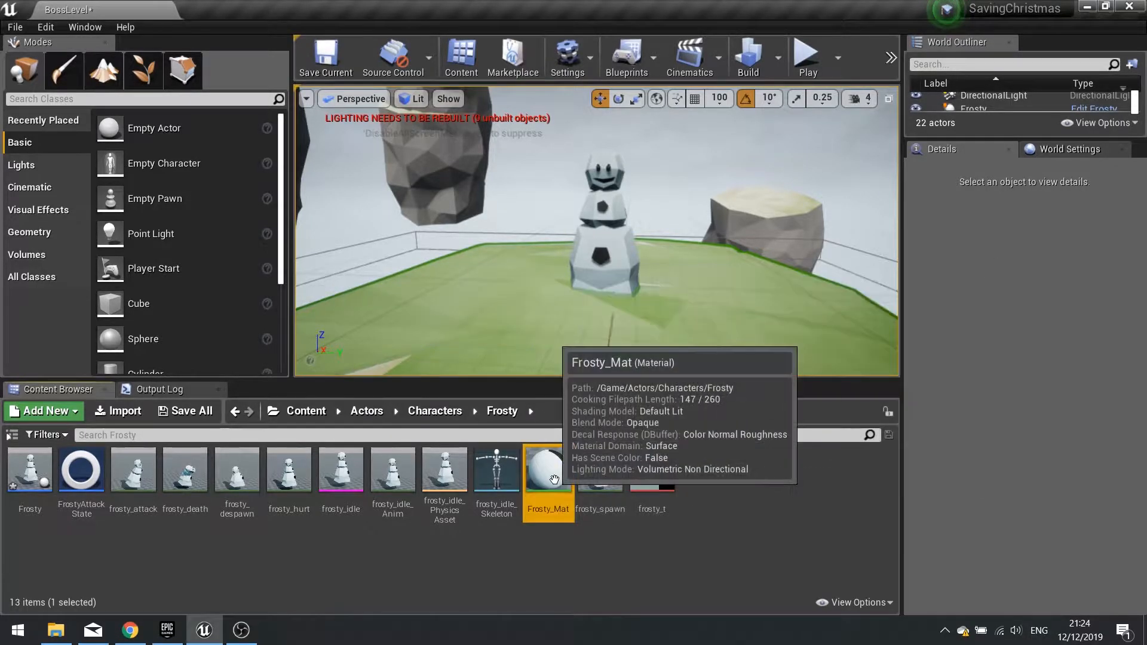
# Step: Open the Frosty_Mat material, and move its Texture Sample node well away from the output with its Base Color link removed
pyautogui.doubleClick(548, 472)
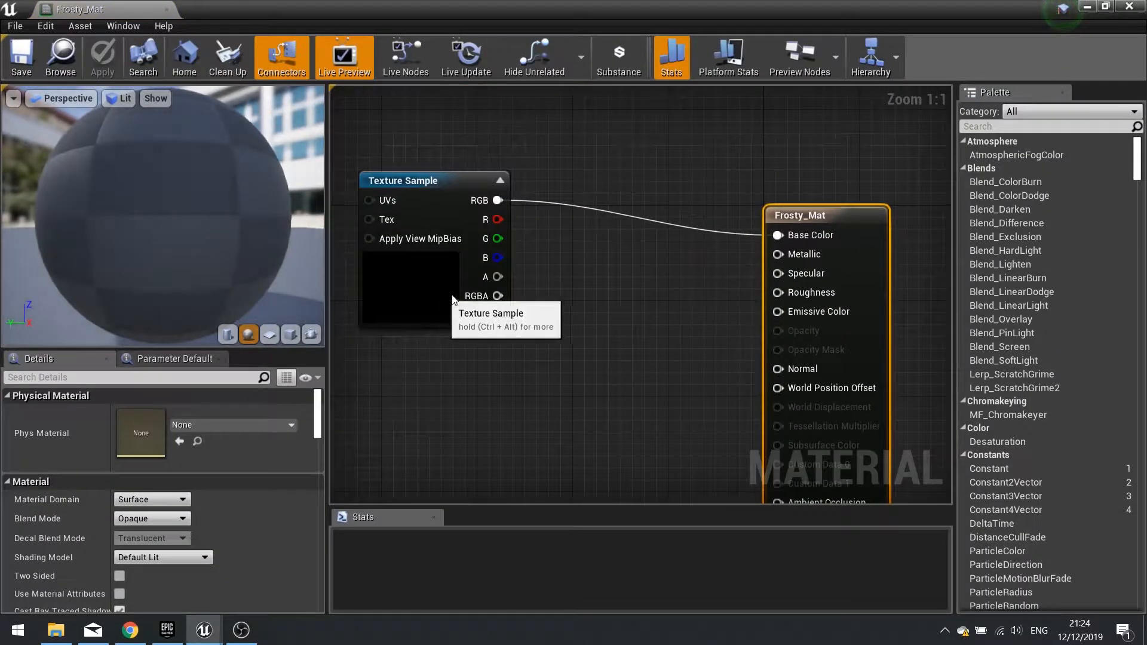
pyautogui.moveTo(431, 289); pyautogui.dragTo(536, 291)
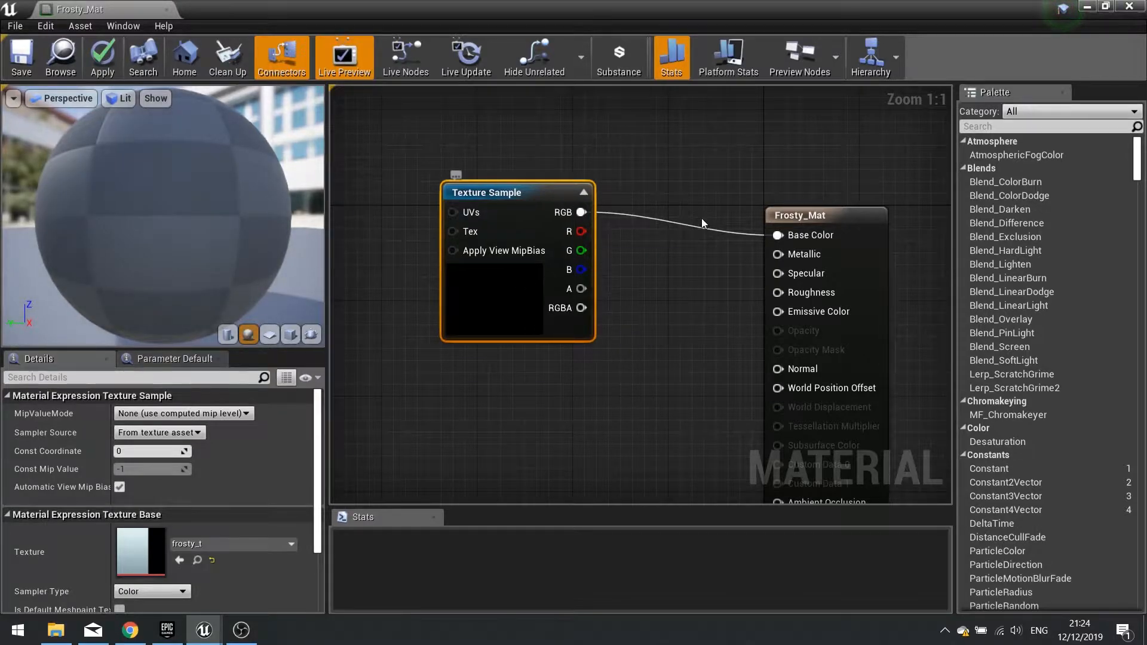
pyautogui.moveTo(573, 387); pyautogui.dragTo(747, 352, button='right')
pyautogui.moveTo(672, 280); pyautogui.dragTo(443, 279)
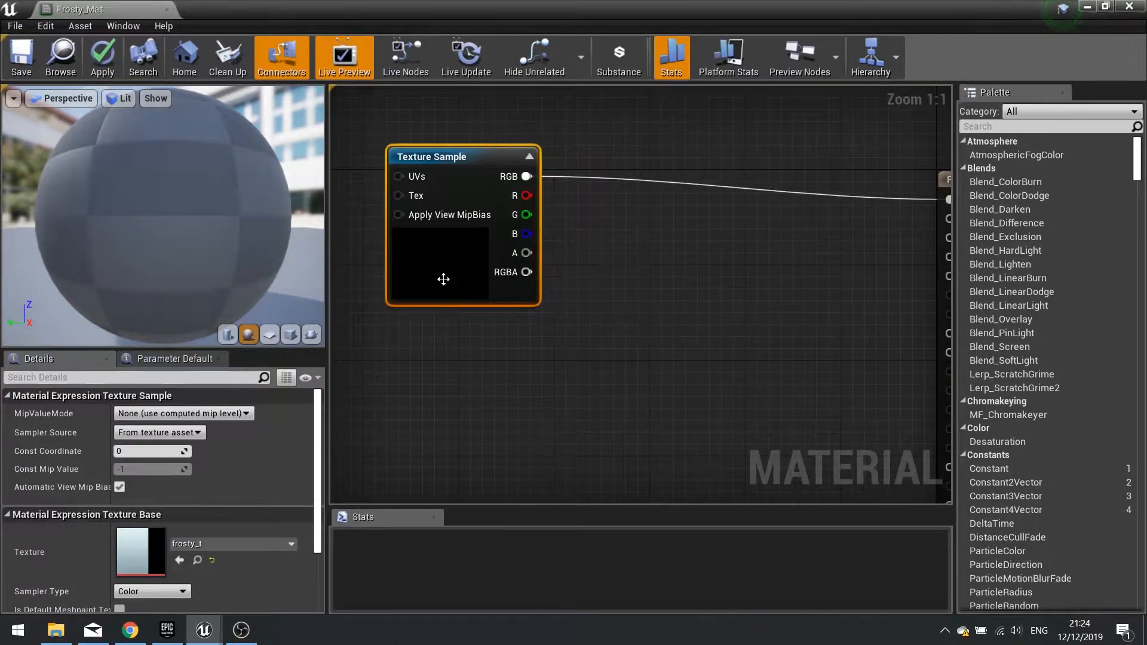
pyautogui.moveTo(593, 261)
pyautogui.mouseDown(button='right')
pyautogui.moveTo(550, 306)
pyautogui.moveTo(418, 260)
pyautogui.moveTo(613, 250)
pyautogui.mouseUp(button='right')
pyautogui.moveTo(430, 246); pyautogui.dragTo(278, 283)
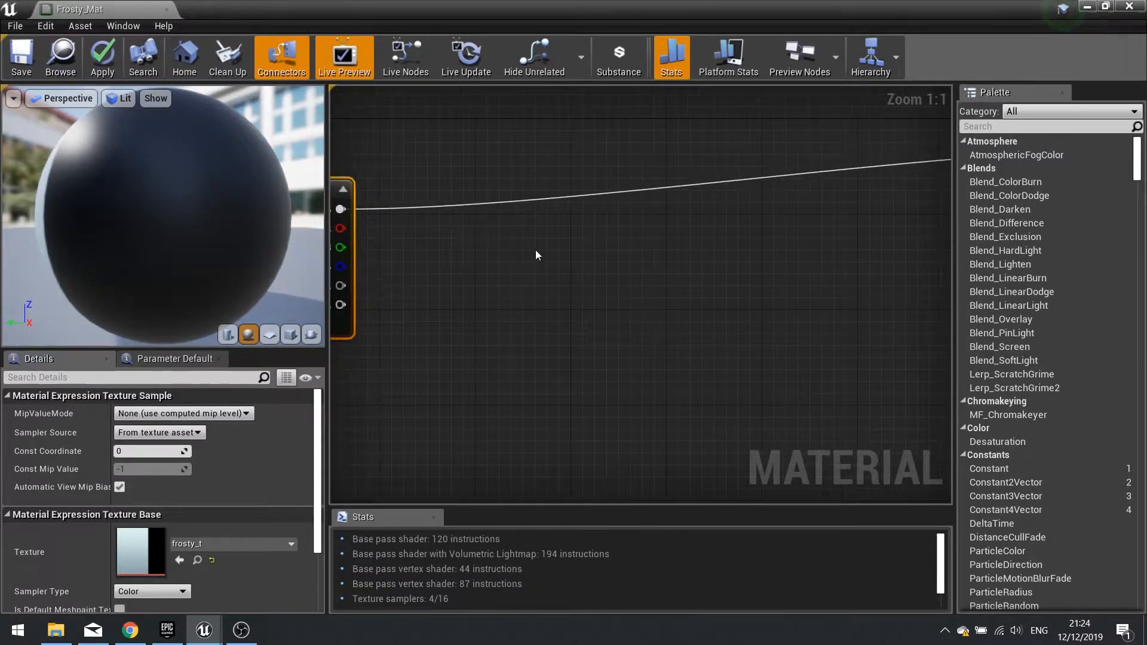
pyautogui.moveTo(386, 237); pyautogui.dragTo(452, 290, button='right')
pyautogui.keyDown('alt'); pyautogui.click(398, 262); pyautogui.keyUp('alt')
# Step: Add an If node to the material graph between the Texture Sample and the material output
pyautogui.moveTo(639, 312); pyautogui.dragTo(358, 313, button='right')
pyautogui.moveTo(559, 304); pyautogui.dragTo(461, 289, button='right')
pyautogui.rightClick(461, 289)
pyautogui.write('if')
pyautogui.press('Return')
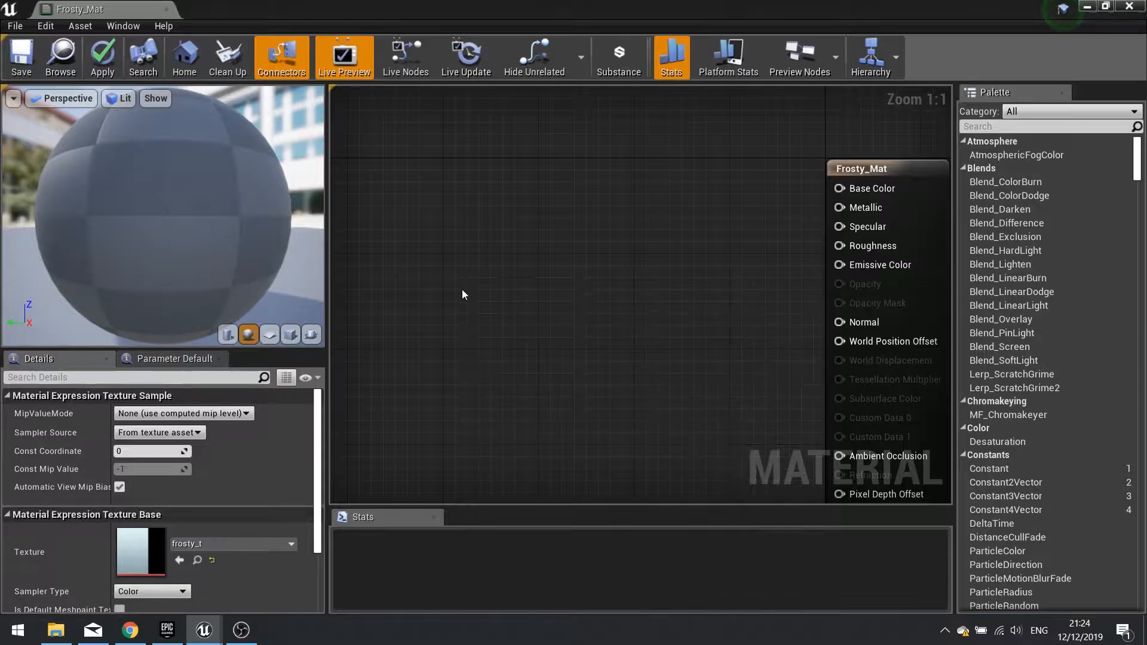
# Step: Add a scalar parameter named Damaged above the If node and connect it to the If node's A input
pyautogui.moveTo(464, 284); pyautogui.dragTo(820, 317, button='right')
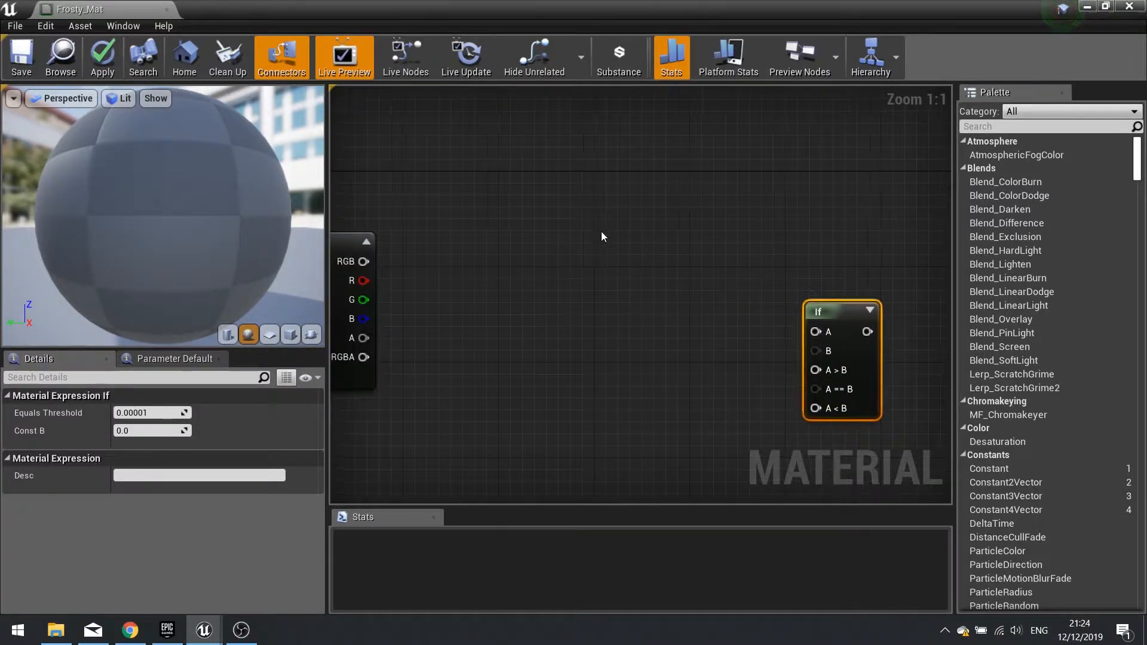
pyautogui.rightClick(600, 230)
pyautogui.write('scla')
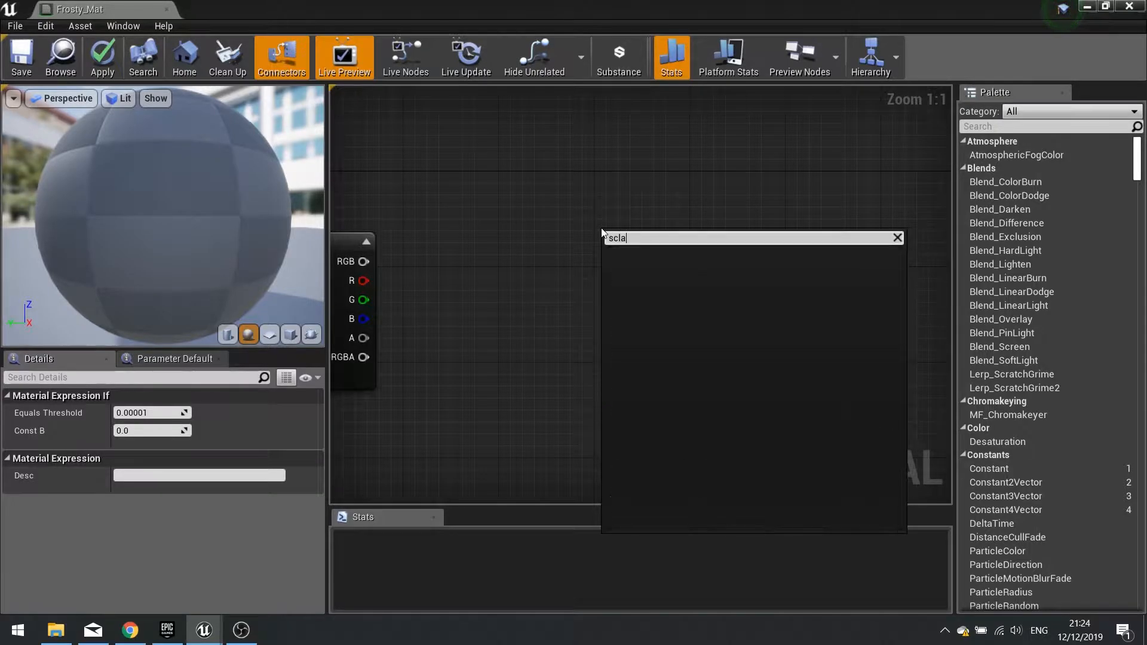
pyautogui.write('r')
pyautogui.press('BackSpace')
pyautogui.press('BackSpace')
pyautogui.press('BackSpace')
pyautogui.write('alar')
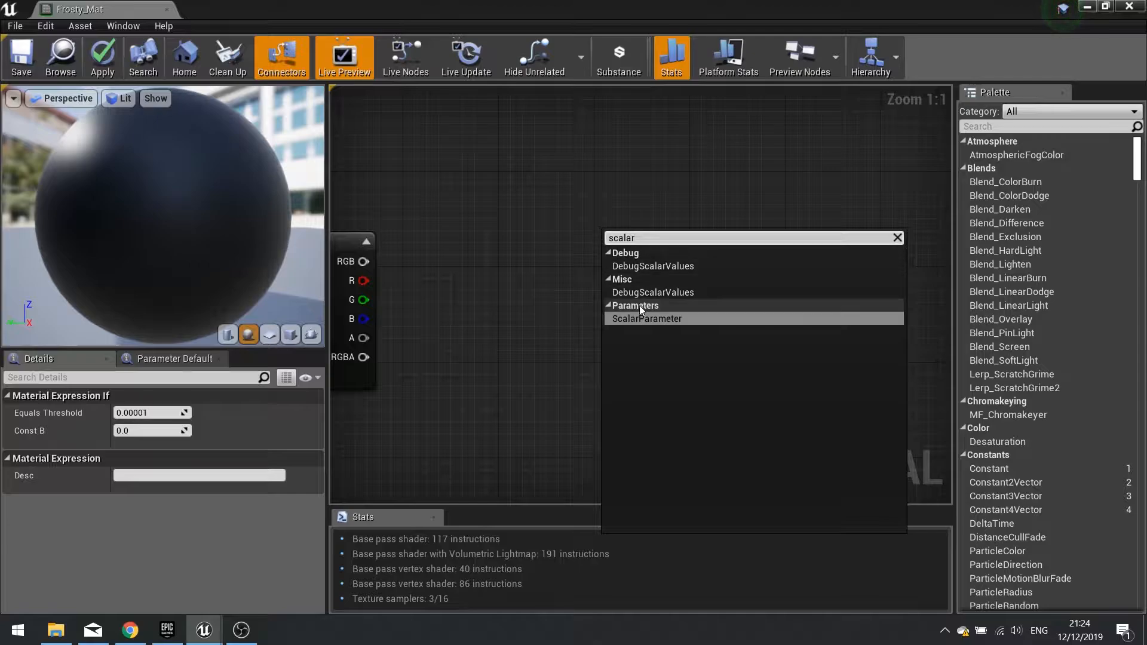
pyautogui.click(639, 318)
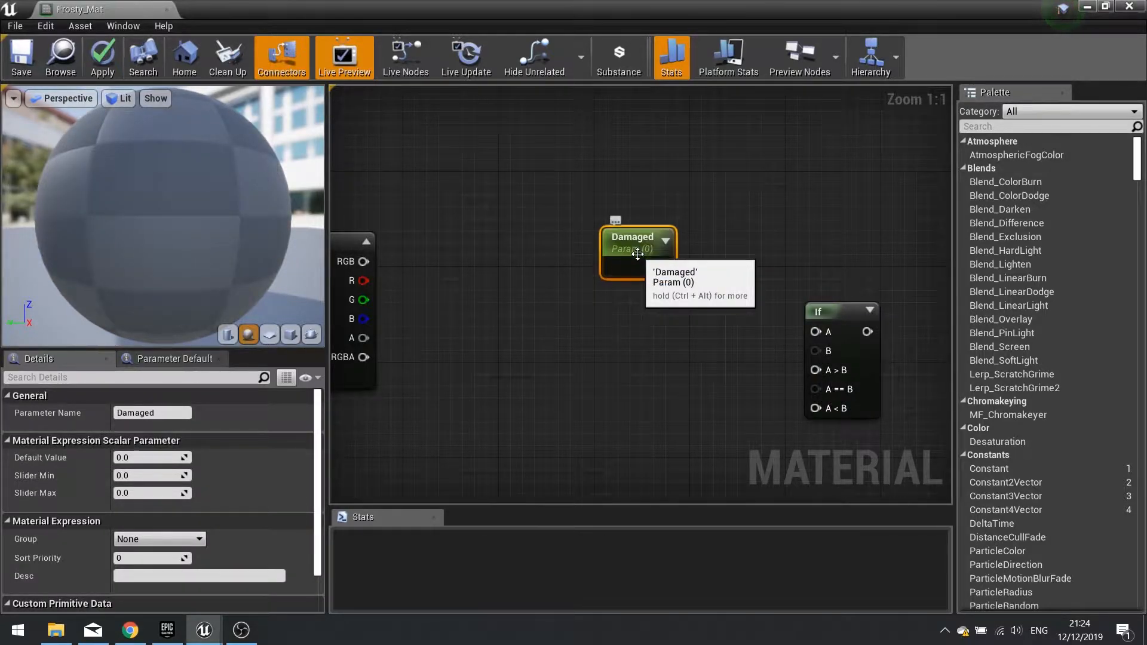
pyautogui.moveTo(662, 268); pyautogui.dragTo(788, 315)
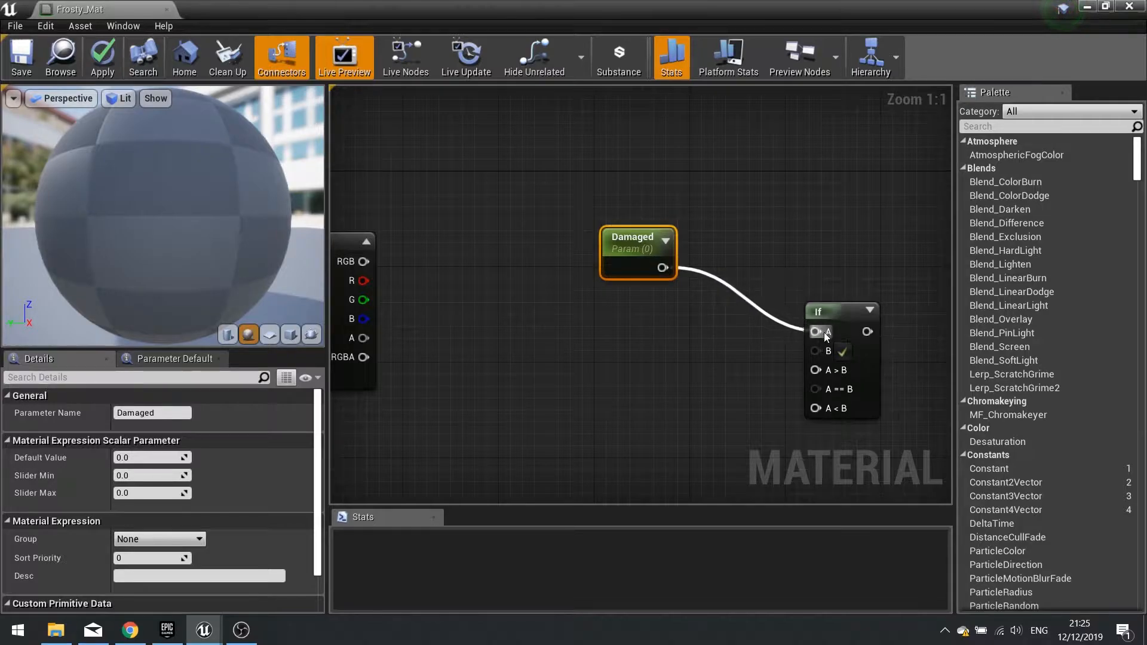
pyautogui.moveTo(622, 269); pyautogui.dragTo(531, 201)
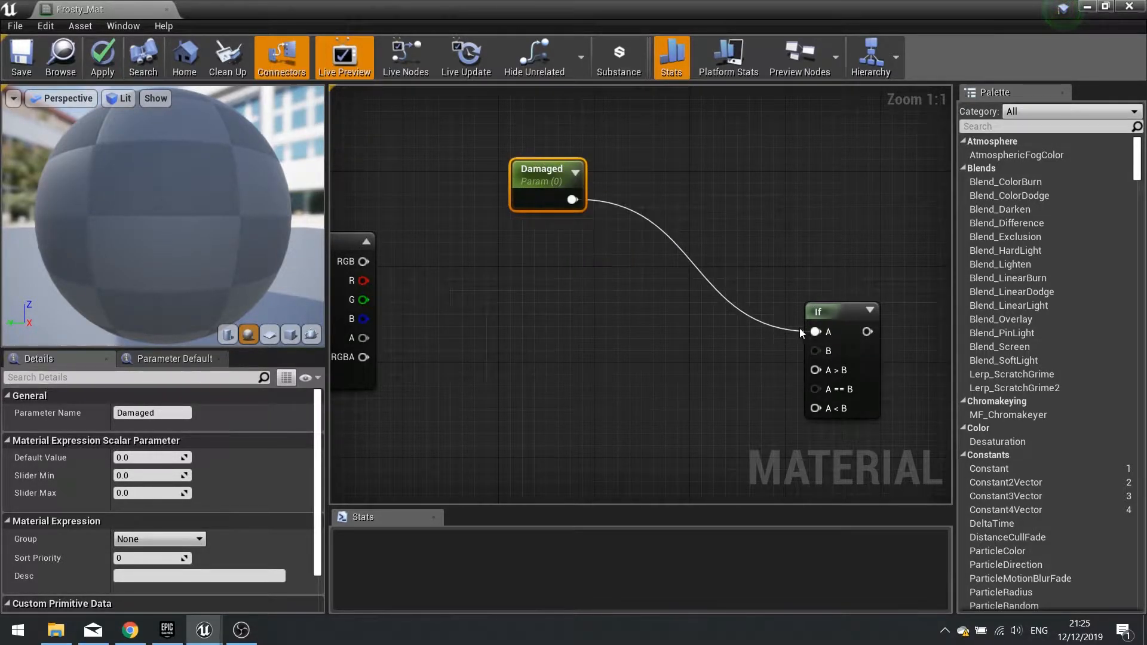
# Step: Add a constant with value 0 below the Damaged parameter and connect it to the If node's B input
pyautogui.click(514, 322)
pyautogui.moveTo(539, 349); pyautogui.dragTo(786, 357)
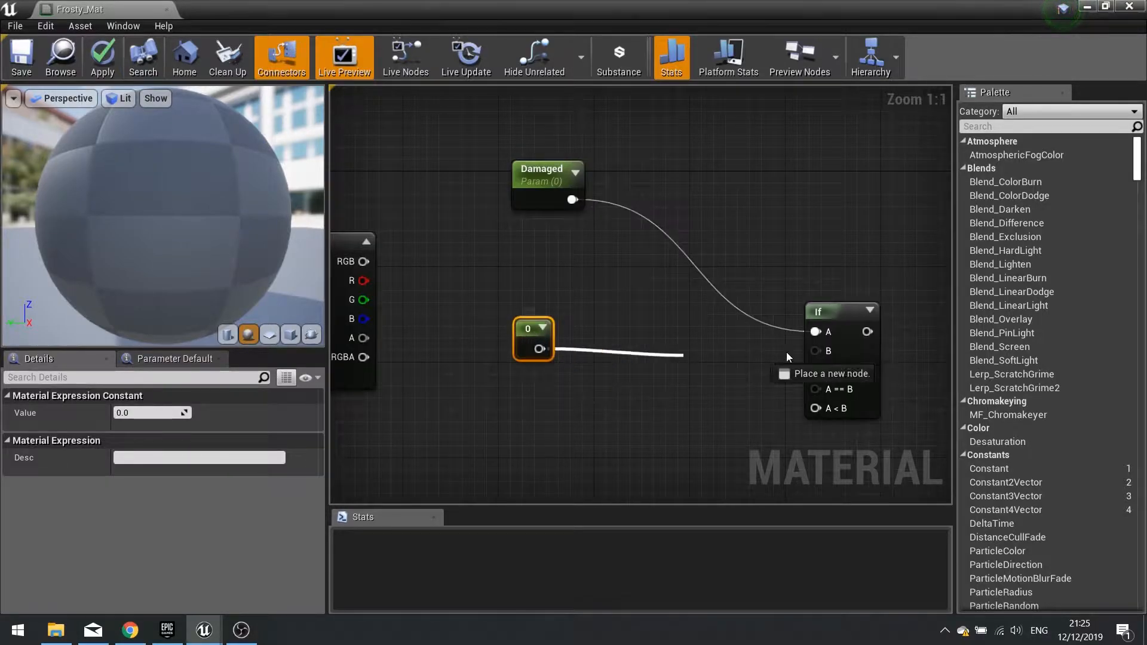
pyautogui.moveTo(533, 343); pyautogui.dragTo(530, 327)
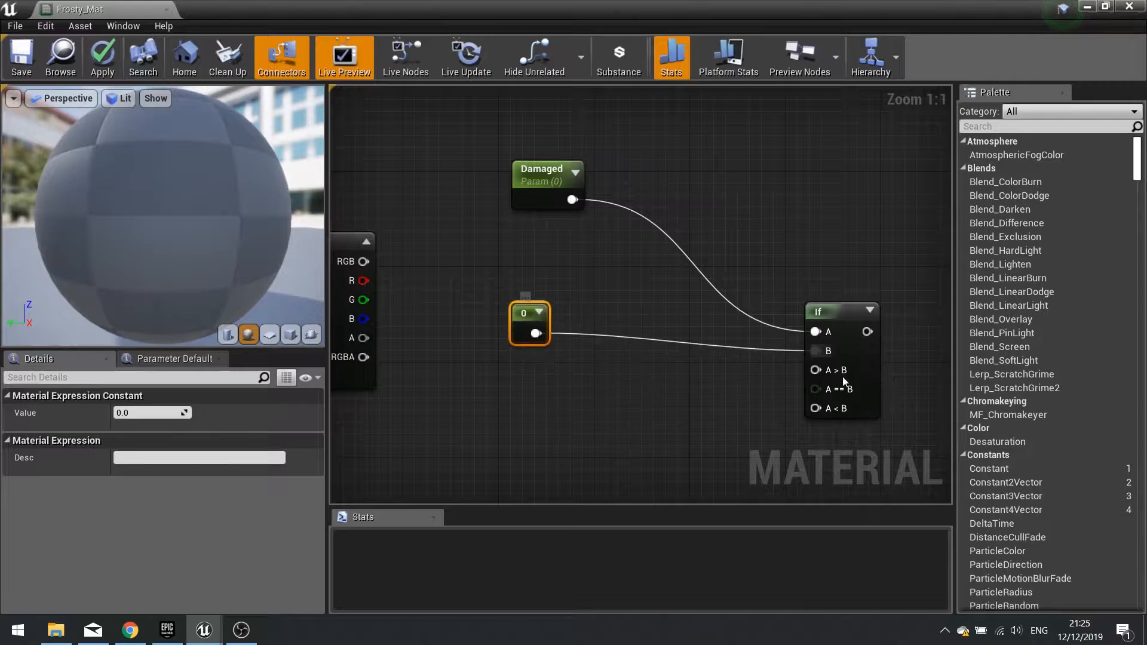
# Step: Move the Texture Sample node down, well below the 0 constant, to free space for more nodes
pyautogui.moveTo(530, 327); pyautogui.dragTo(462, 261, button='right')
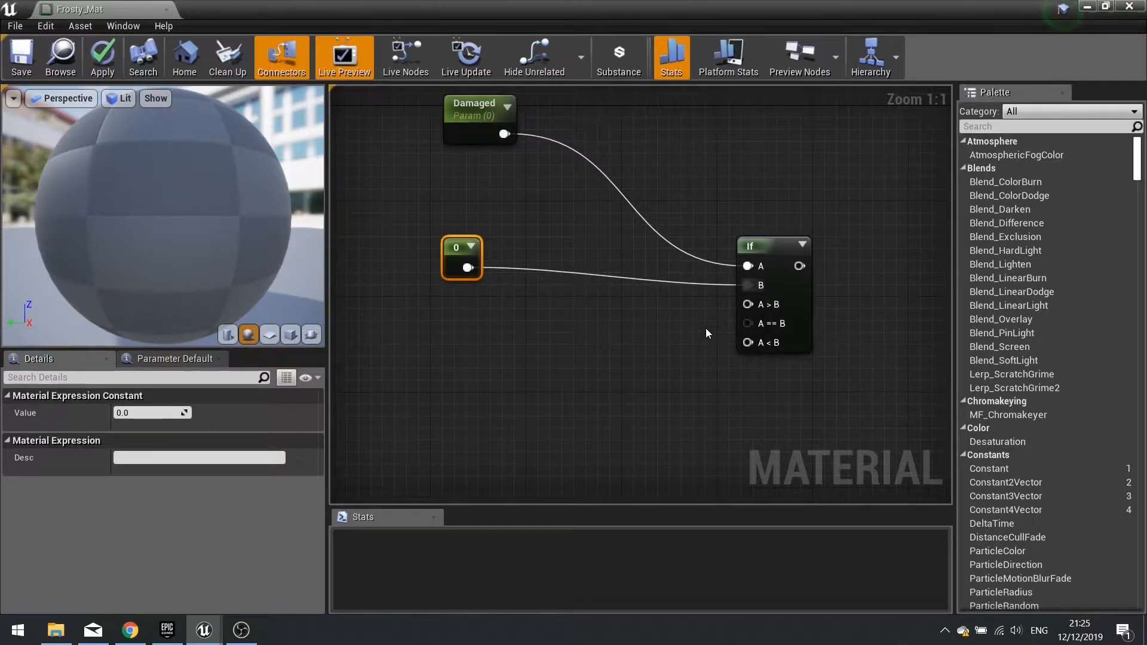
pyautogui.moveTo(657, 281); pyautogui.dragTo(1033, 311, button='right')
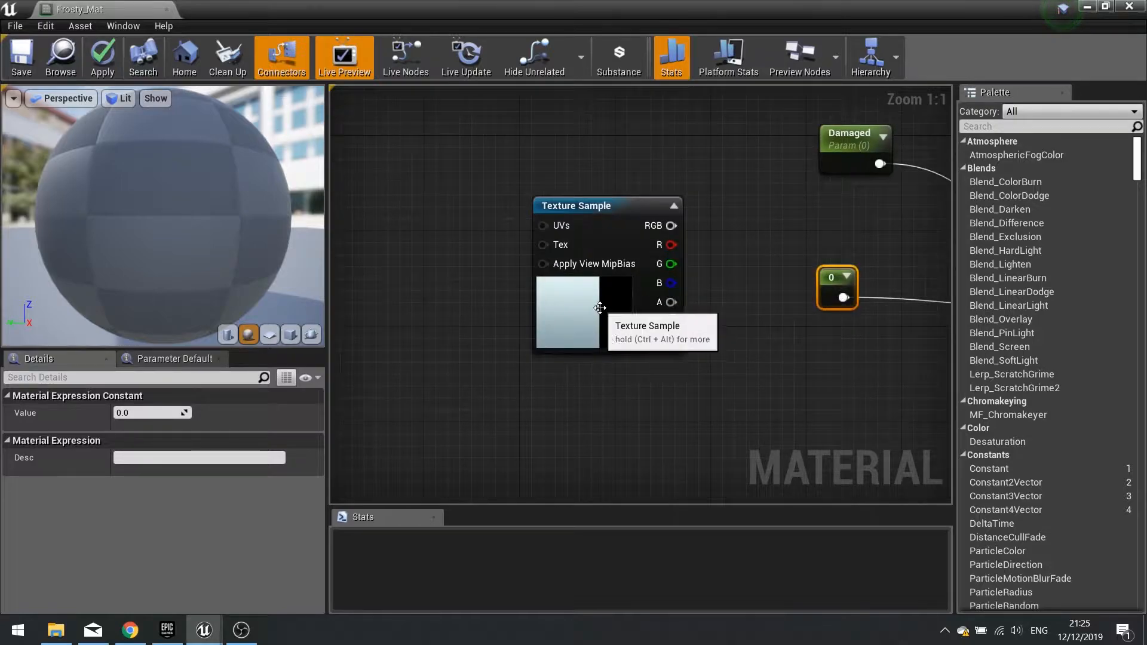
pyautogui.moveTo(604, 308); pyautogui.dragTo(695, 468)
pyautogui.moveTo(644, 302); pyautogui.dragTo(582, 121, button='right')
pyautogui.moveTo(608, 278); pyautogui.dragTo(621, 436)
pyautogui.moveTo(701, 236); pyautogui.dragTo(550, 86, button='right')
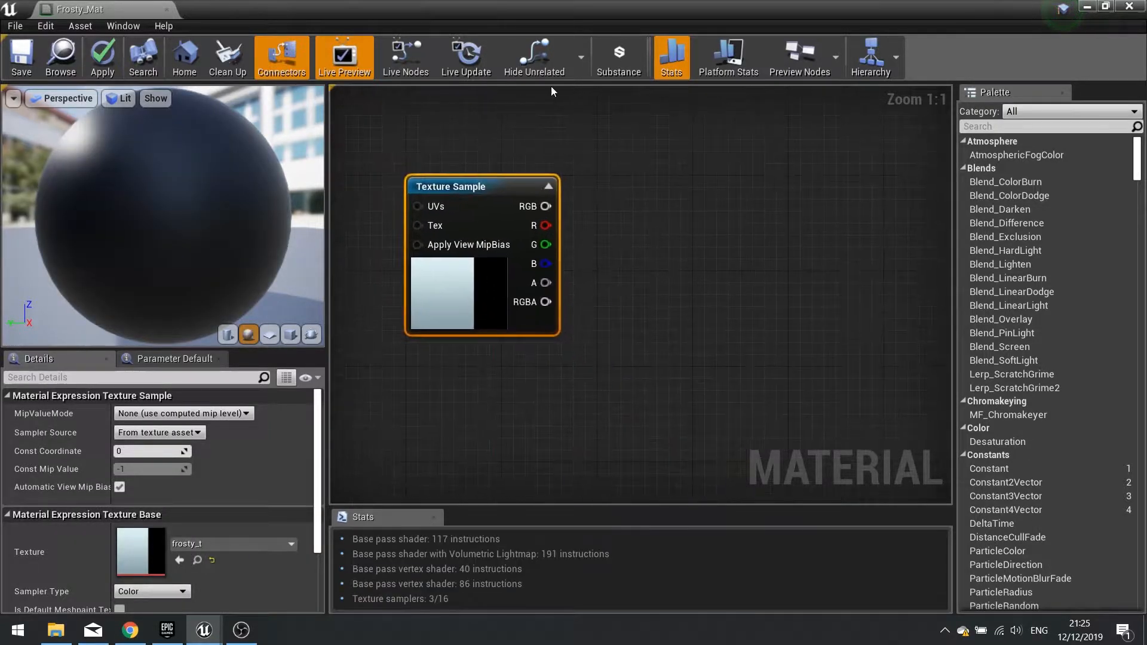
pyautogui.moveTo(502, 214); pyautogui.dragTo(526, 275)
pyautogui.moveTo(528, 277); pyautogui.dragTo(546, 506, button='right')
# Step: Add a Constant3Vector above the Texture Sample node and set its color to white (1,1,1)
pyautogui.click(527, 267)
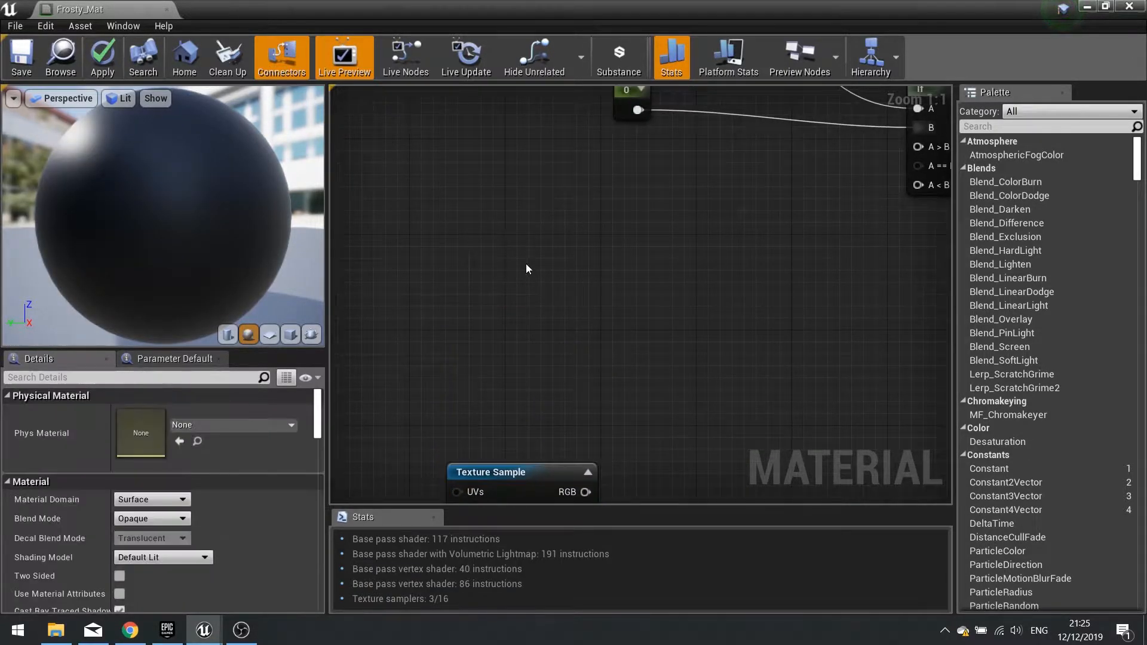
pyautogui.click(493, 239)
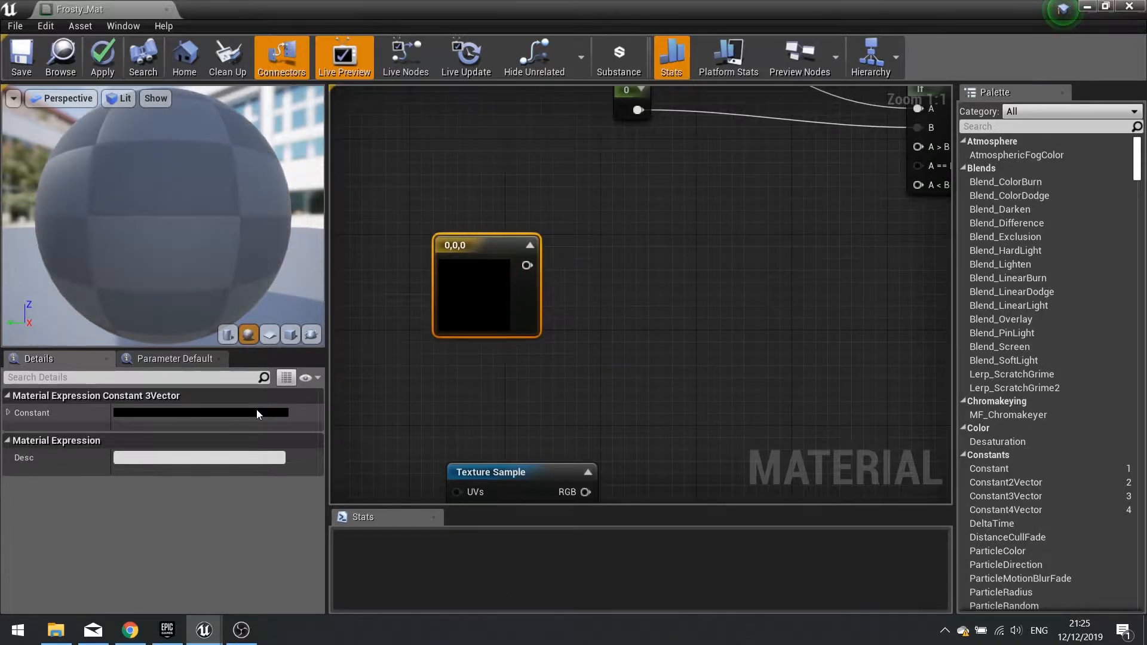
pyautogui.click(257, 412)
pyautogui.moveTo(472, 326); pyautogui.dragTo(486, 206)
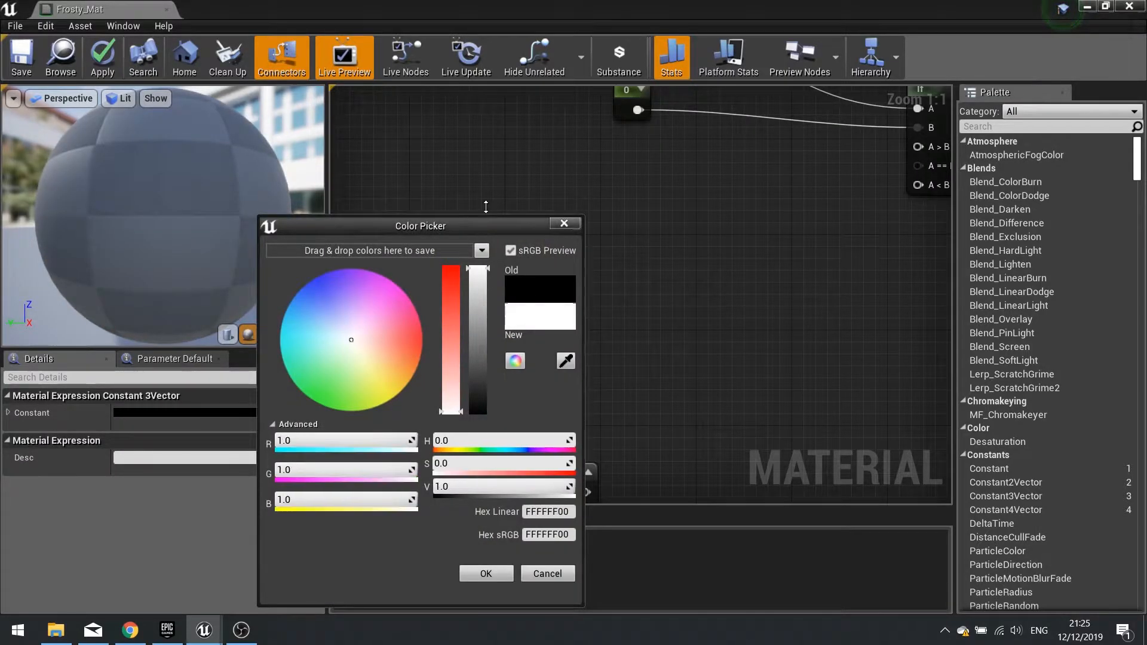
pyautogui.click(486, 574)
# Step: Add a Multiply node fed by the white color constant on A, with Const B set to 20
pyautogui.moveTo(568, 358); pyautogui.dragTo(439, 400, button='right')
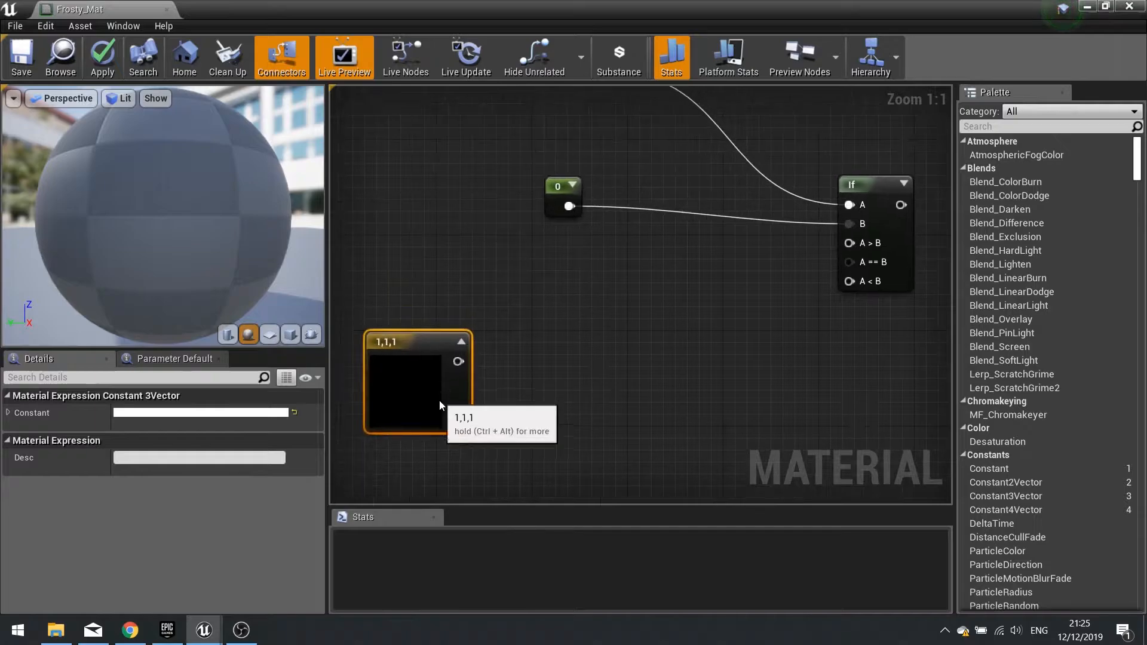
pyautogui.moveTo(455, 375); pyautogui.dragTo(597, 400)
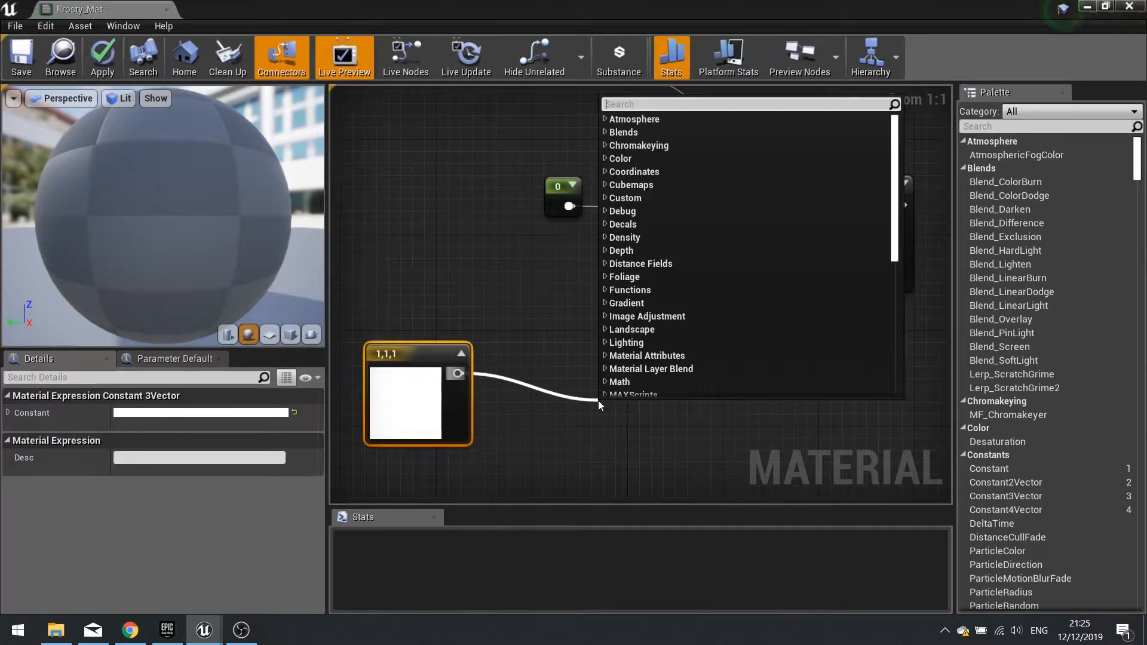
pyautogui.write('mul')
pyautogui.press('Return')
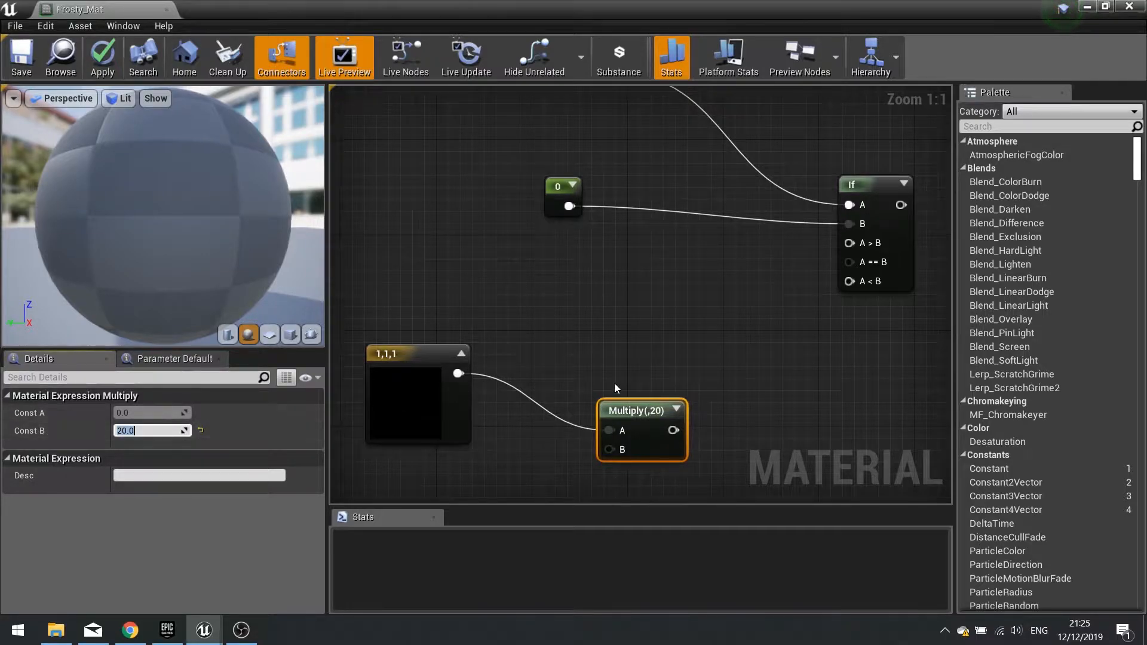
# Step: Connect the Multiply node's output to the If node's A > B input
pyautogui.moveTo(678, 384); pyautogui.dragTo(629, 380, button='right')
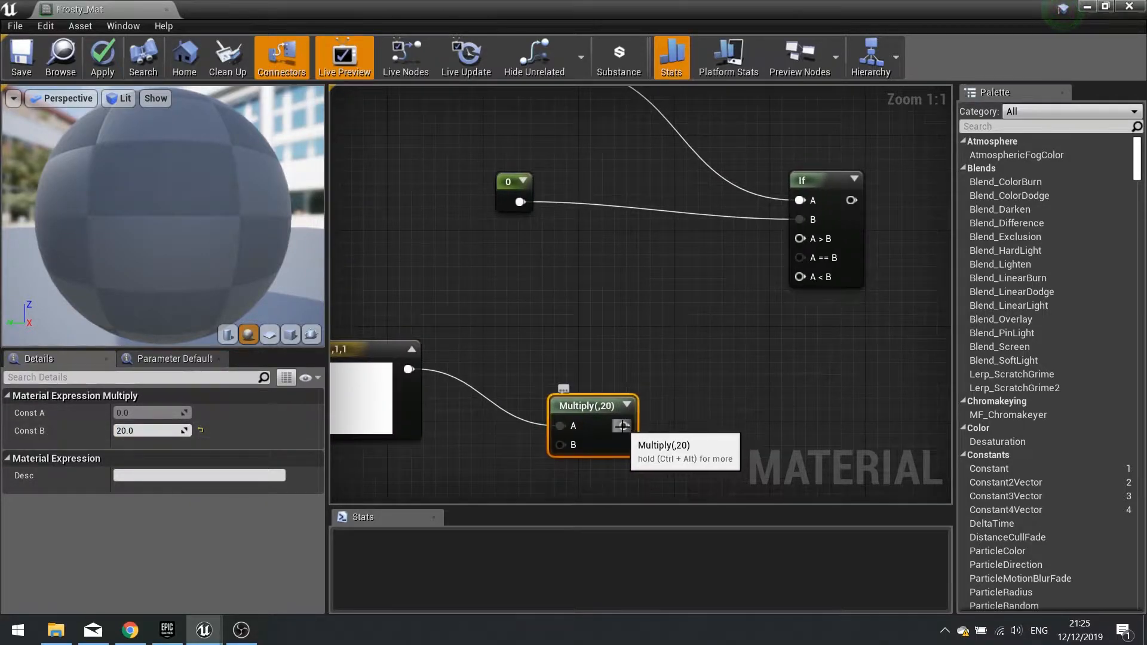
pyautogui.moveTo(624, 425); pyautogui.dragTo(799, 239)
pyautogui.moveTo(599, 408); pyautogui.dragTo(600, 383)
pyautogui.moveTo(603, 308); pyautogui.dragTo(609, 430, button='right')
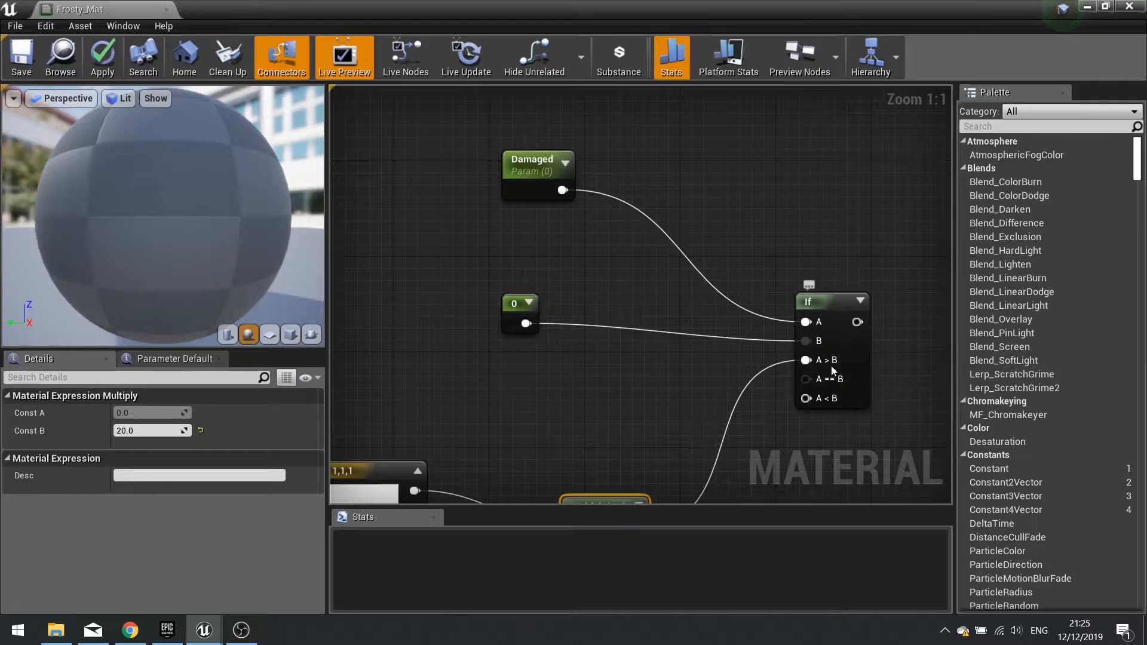
pyautogui.moveTo(674, 427); pyautogui.dragTo(725, 333, button='right')
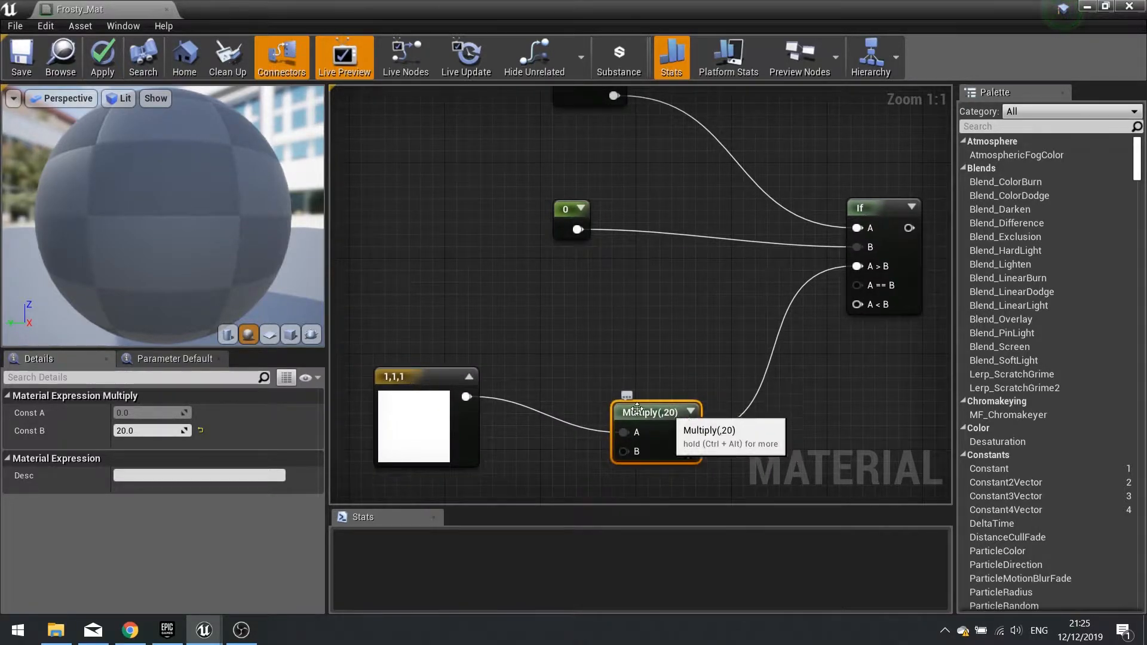
# Step: Move the color, Multiply and Texture Sample nodes closer to the If node and connect the texture's RGB to A == B and A < B
pyautogui.moveTo(770, 375); pyautogui.dragTo(639, 328, button='right')
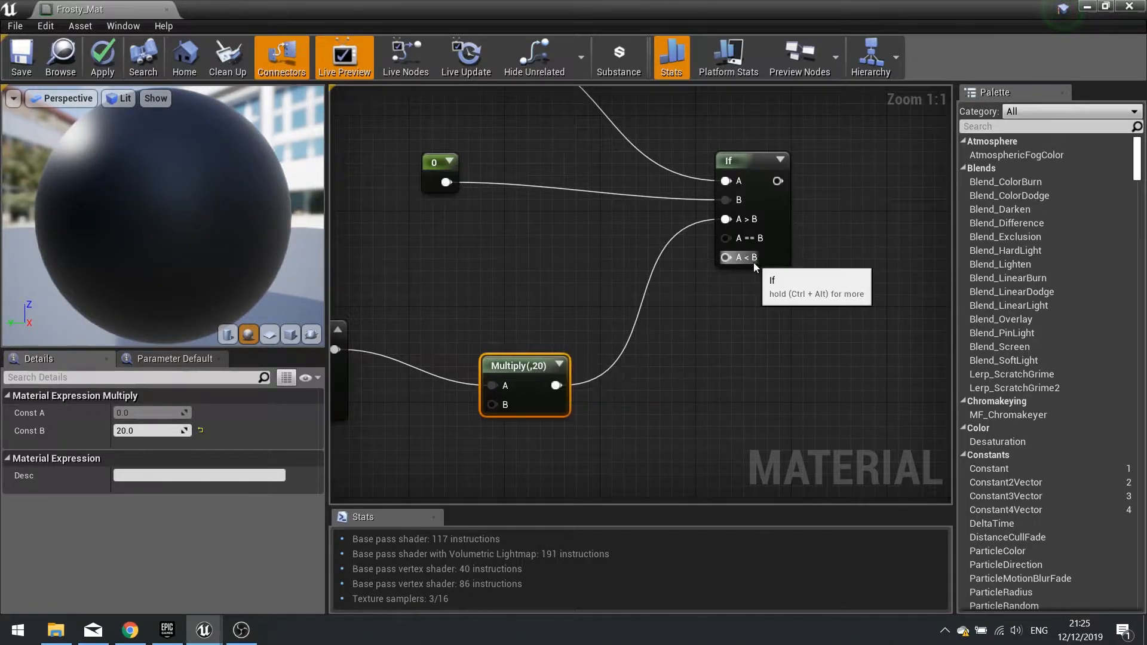
pyautogui.moveTo(743, 257); pyautogui.dragTo(894, 122, button='right')
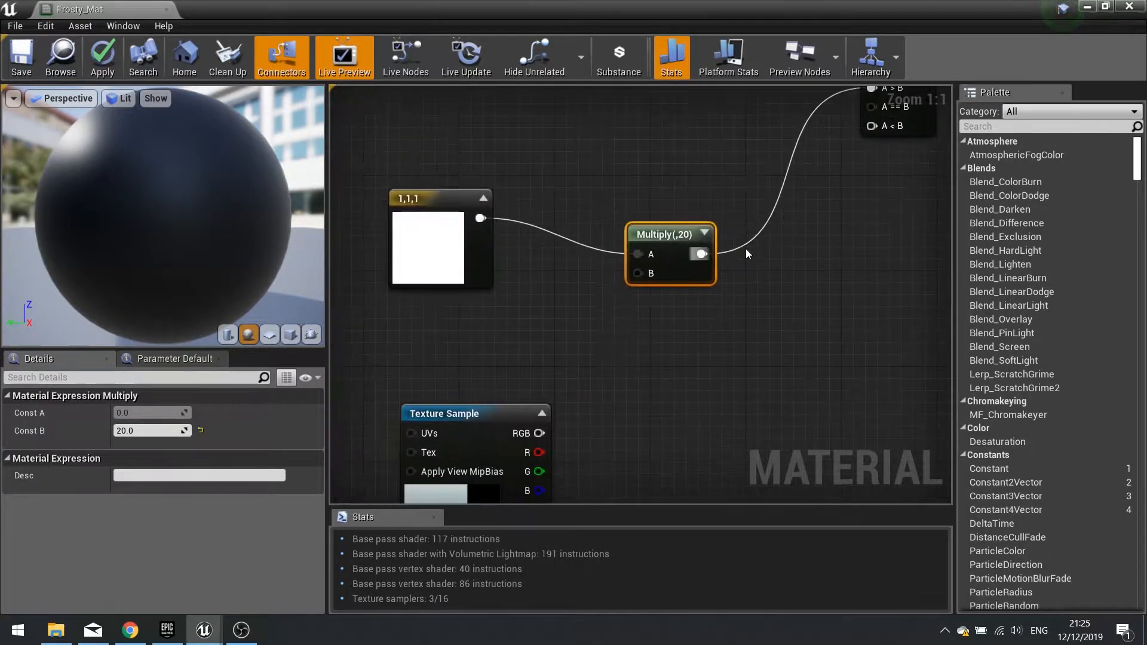
pyautogui.moveTo(420, 173); pyautogui.dragTo(591, 174)
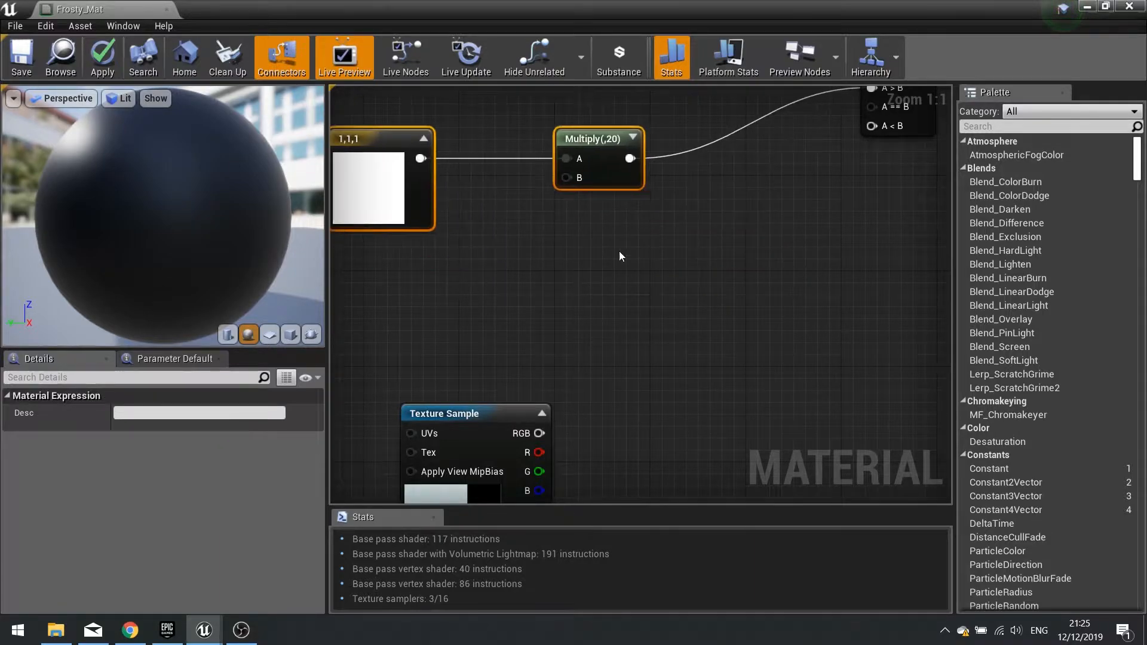
pyautogui.moveTo(507, 412); pyautogui.dragTo(688, 219)
pyautogui.moveTo(687, 219); pyautogui.dragTo(527, 335, button='right')
pyautogui.moveTo(557, 357); pyautogui.dragTo(711, 232)
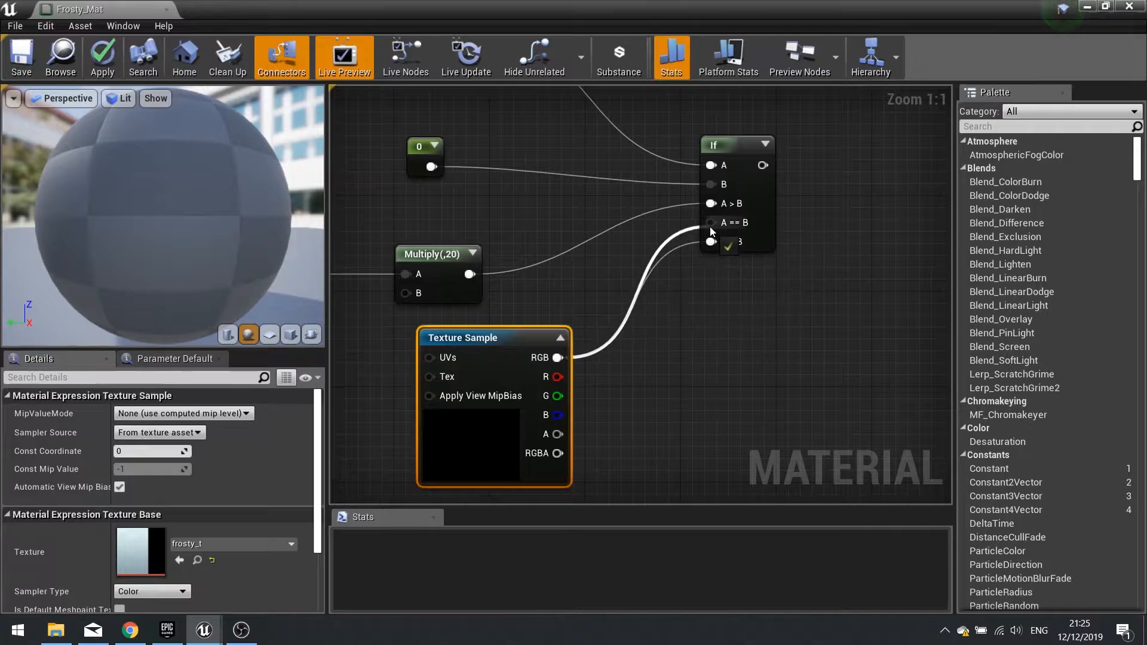
# Step: Connect the If node's output to both Base Color and Emissive Color of Frosty_Mat and apply the material
pyautogui.moveTo(800, 264); pyautogui.dragTo(552, 459, button='right')
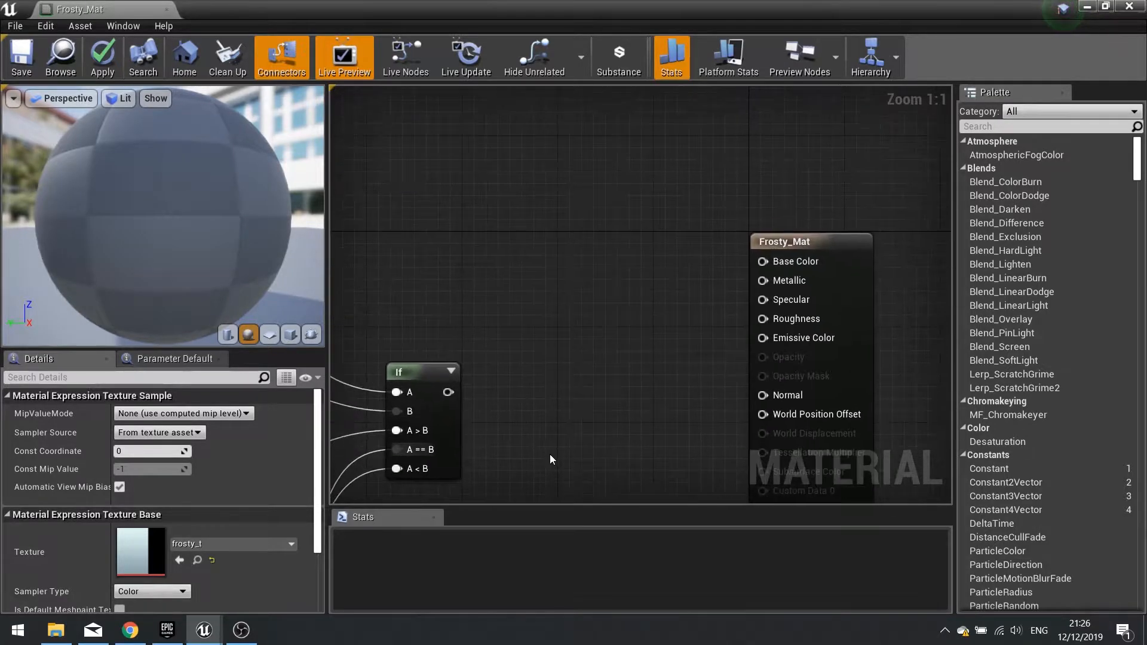
pyautogui.click(449, 395)
pyautogui.moveTo(448, 392); pyautogui.dragTo(708, 297)
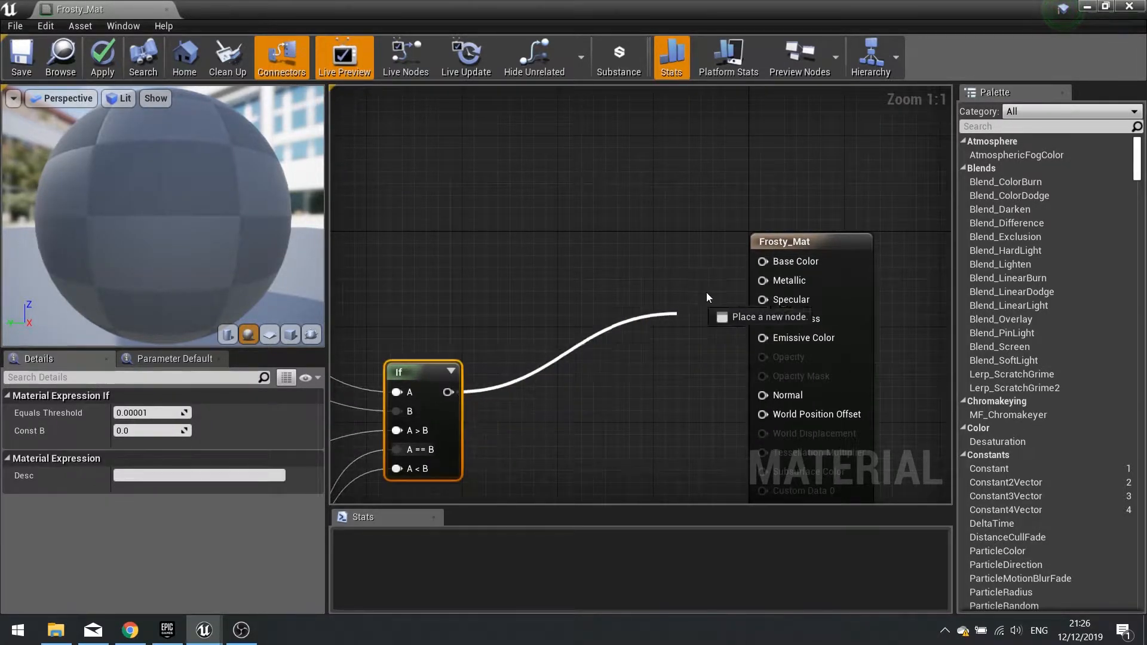
pyautogui.moveTo(765, 260); pyautogui.dragTo(764, 259)
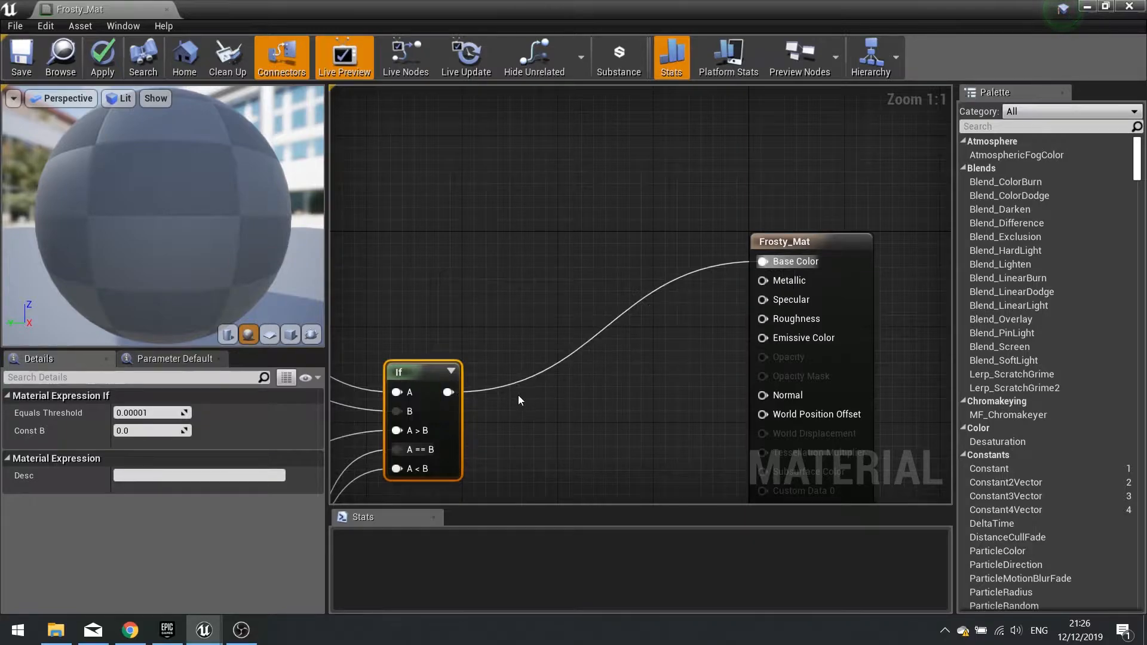
pyautogui.moveTo(448, 392); pyautogui.dragTo(736, 372)
pyautogui.moveTo(779, 340); pyautogui.dragTo(779, 340)
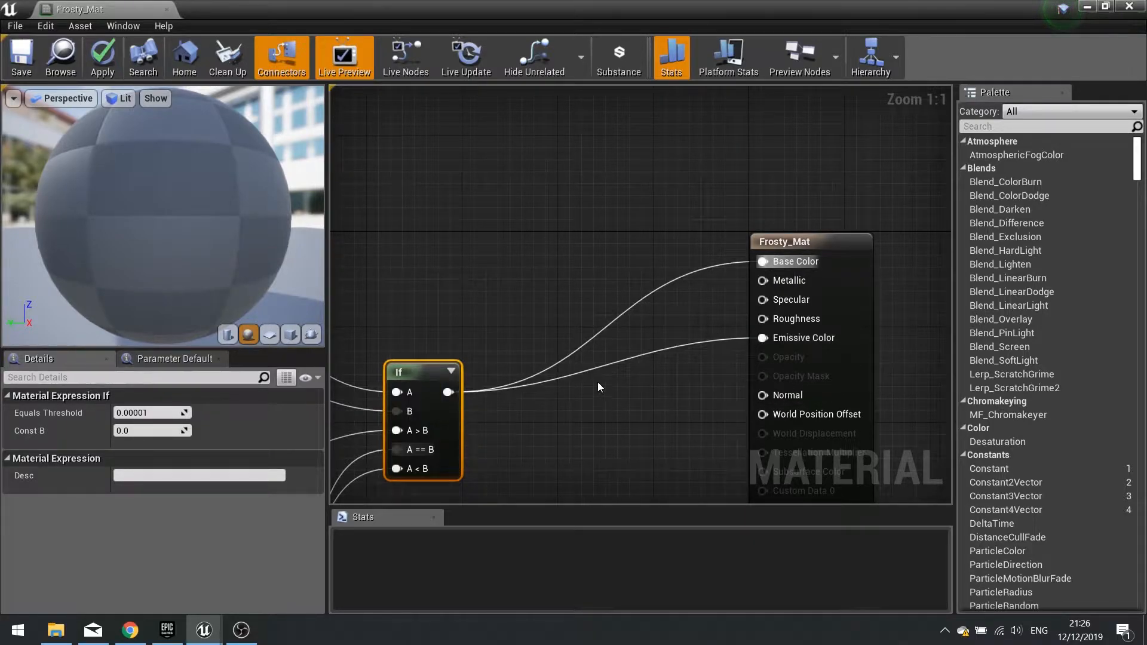
pyautogui.click(108, 60)
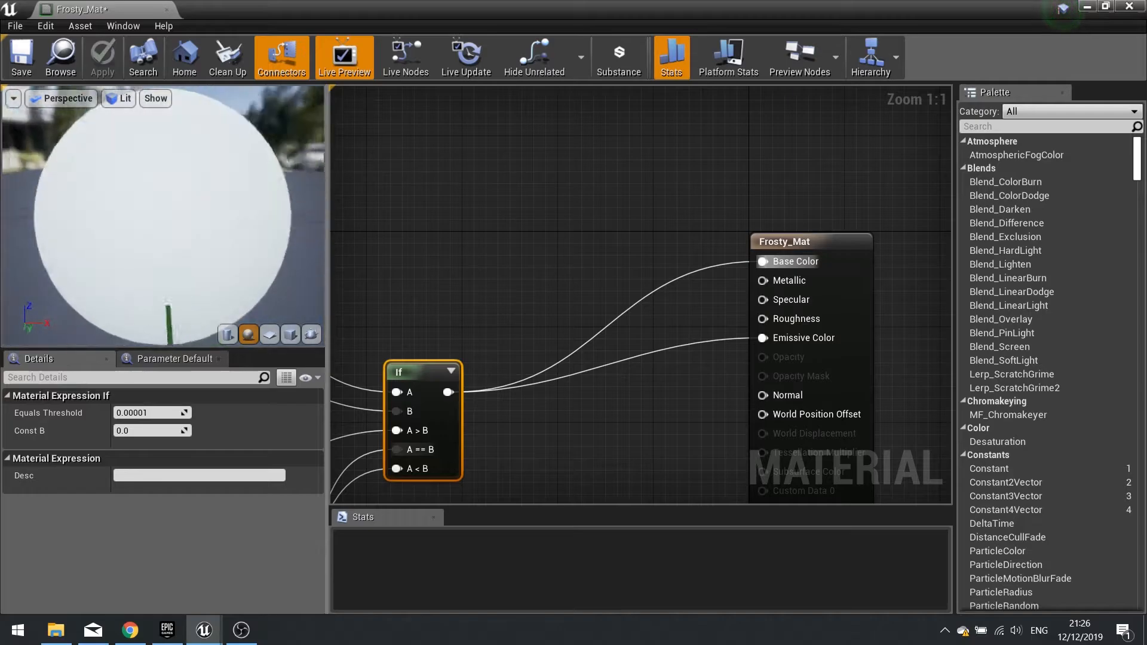
# Step: Try to use the frosty_idle asset as the preview mesh for Frosty_Mat
pyautogui.moveTo(134, 231); pyautogui.dragTo(180, 238)
pyautogui.scroll(-5, 134, 231)
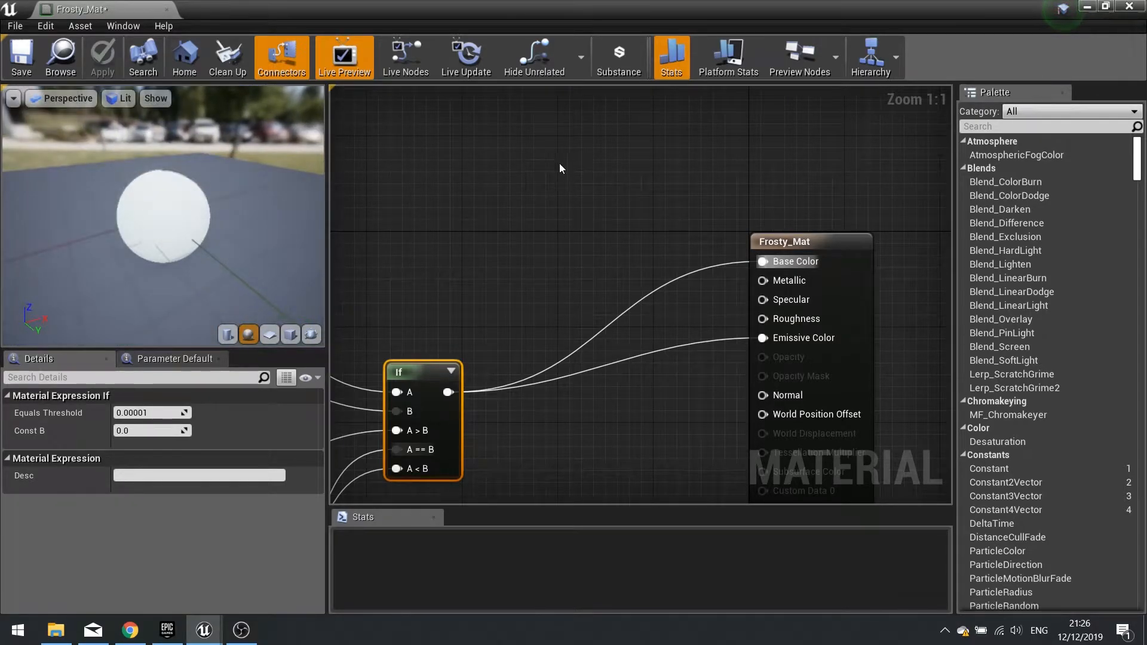
pyautogui.click(1086, 7)
pyautogui.click(341, 472)
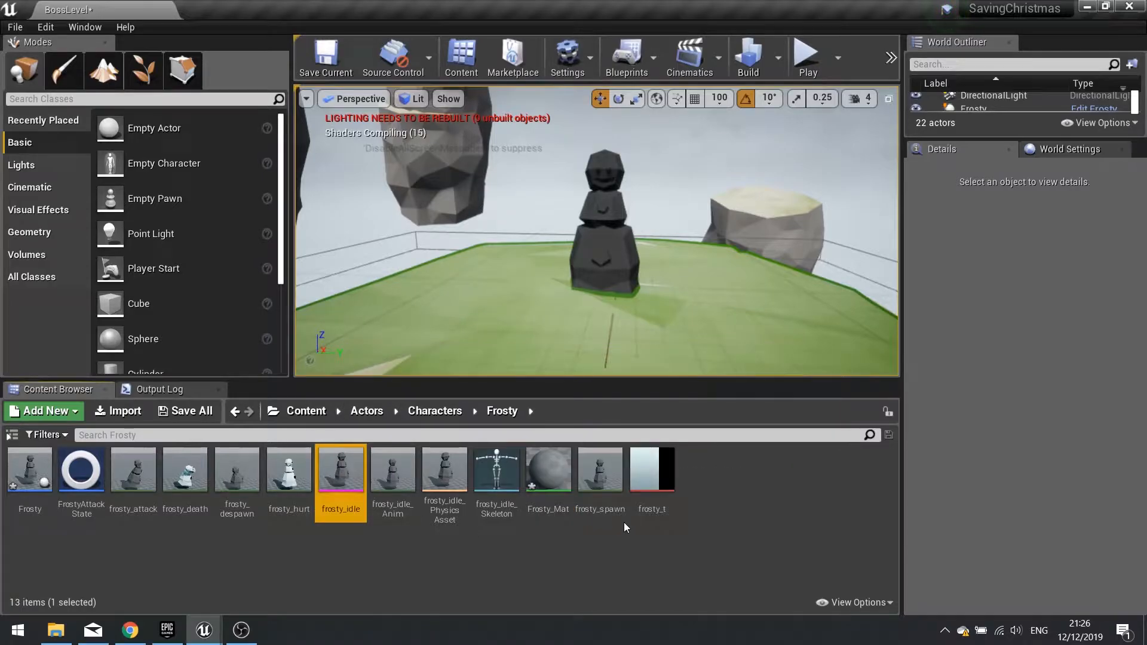
pyautogui.doubleClick(544, 471)
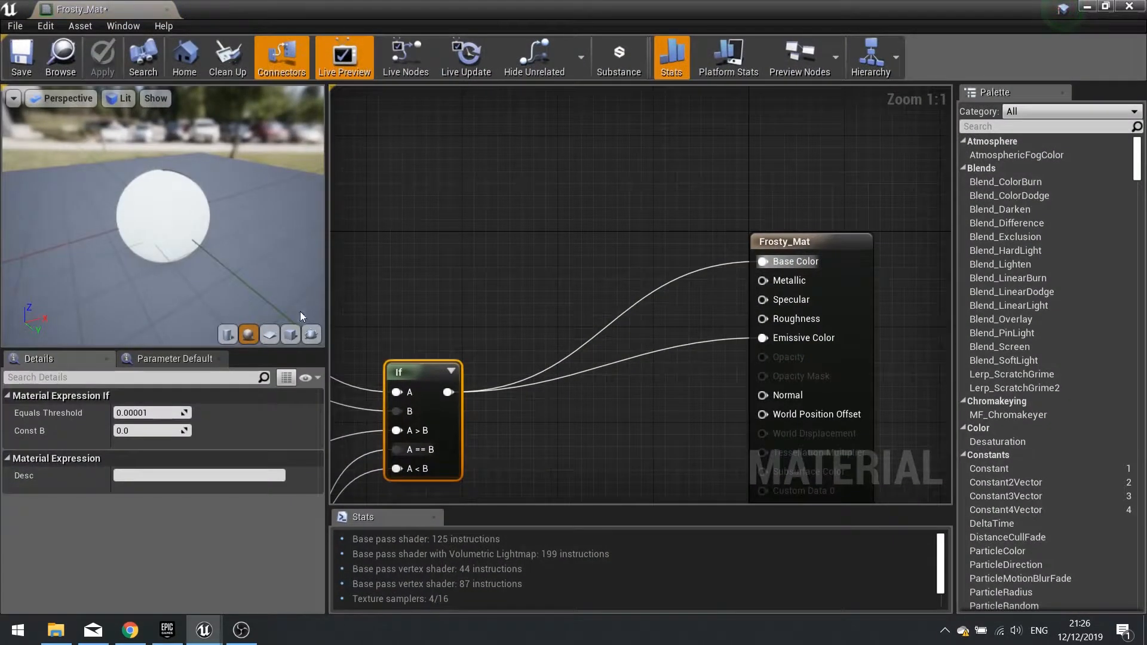
pyautogui.click(312, 335)
pyautogui.click(748, 343)
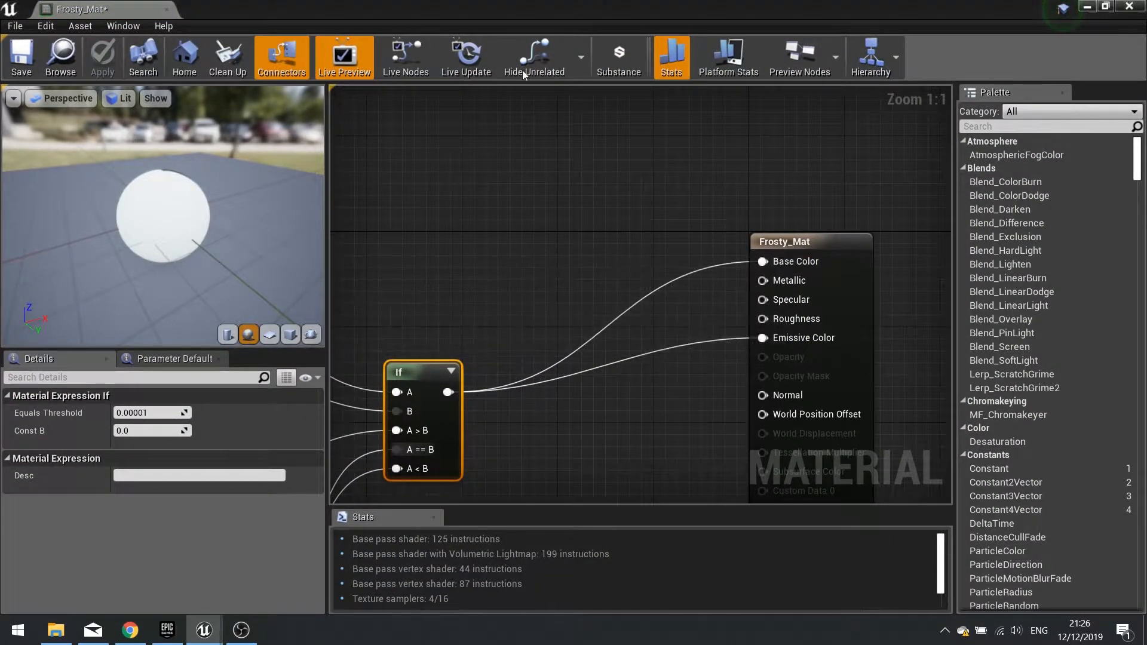
# Step: Select frosty_idle in the Content Browser, set it as Frosty_Mat's preview mesh and frame the snowman in the preview
pyautogui.click(1086, 7)
pyautogui.click(340, 472)
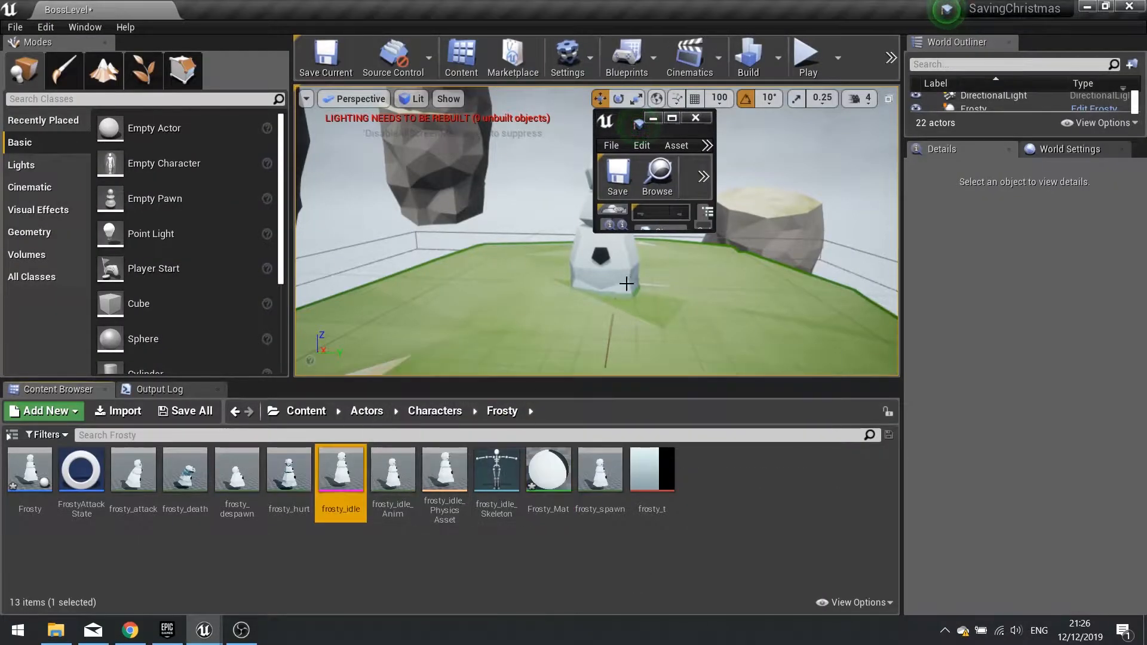
pyautogui.click(681, 119)
pyautogui.click(304, 336)
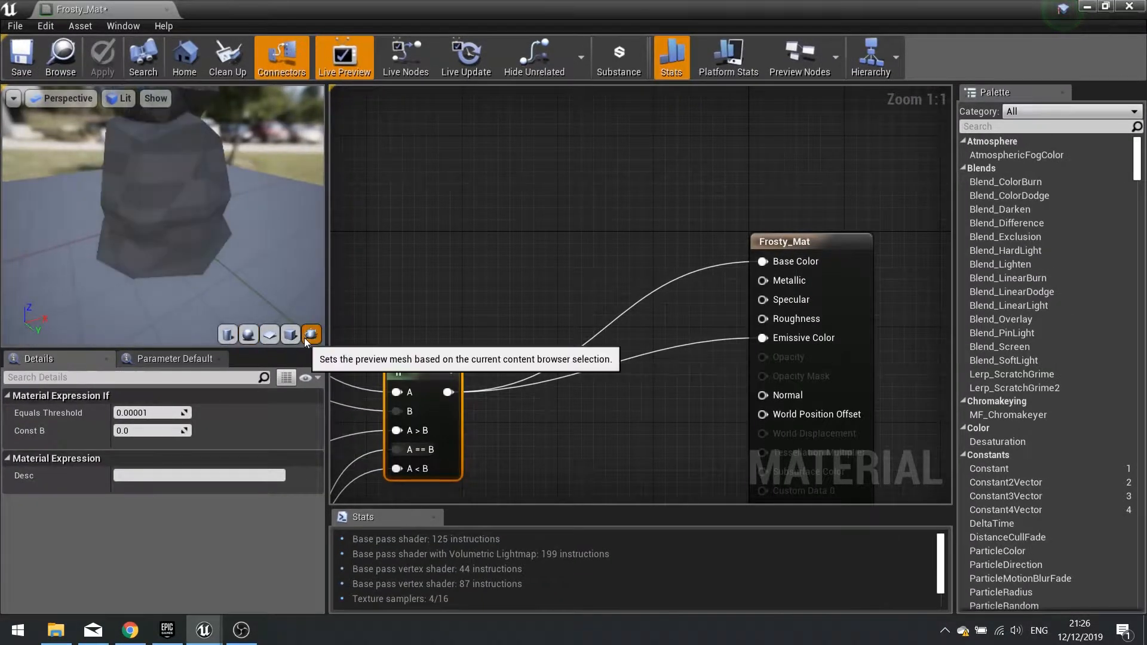
pyautogui.scroll(3, 256, 251)
pyautogui.scroll(-5, 256, 252)
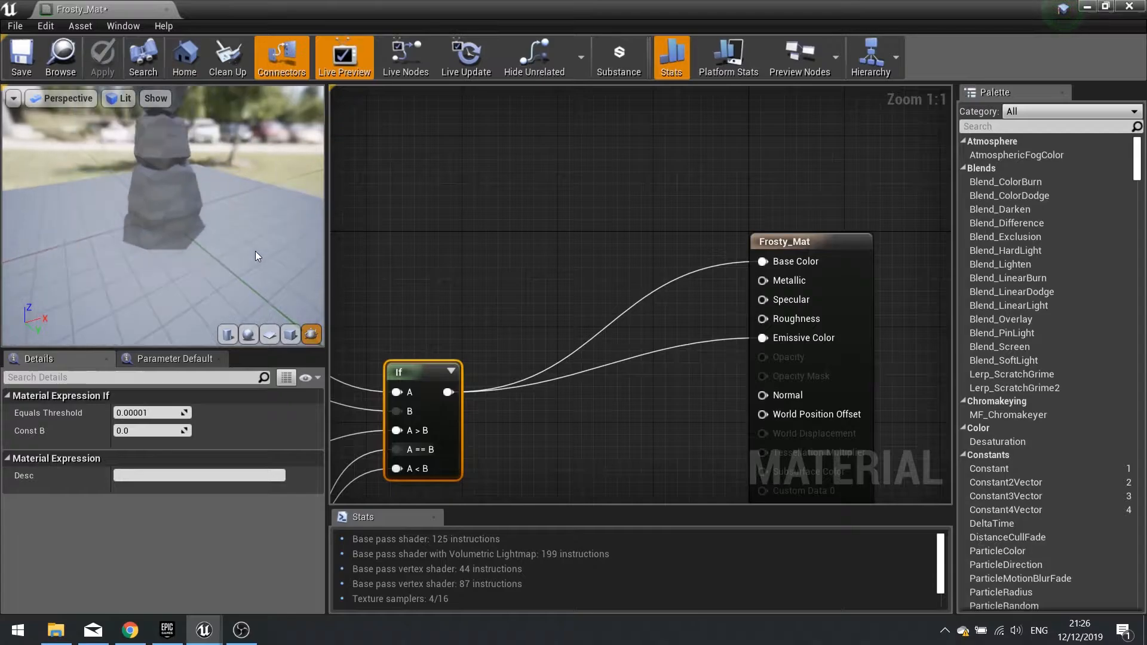
pyautogui.moveTo(209, 183); pyautogui.dragTo(198, 252)
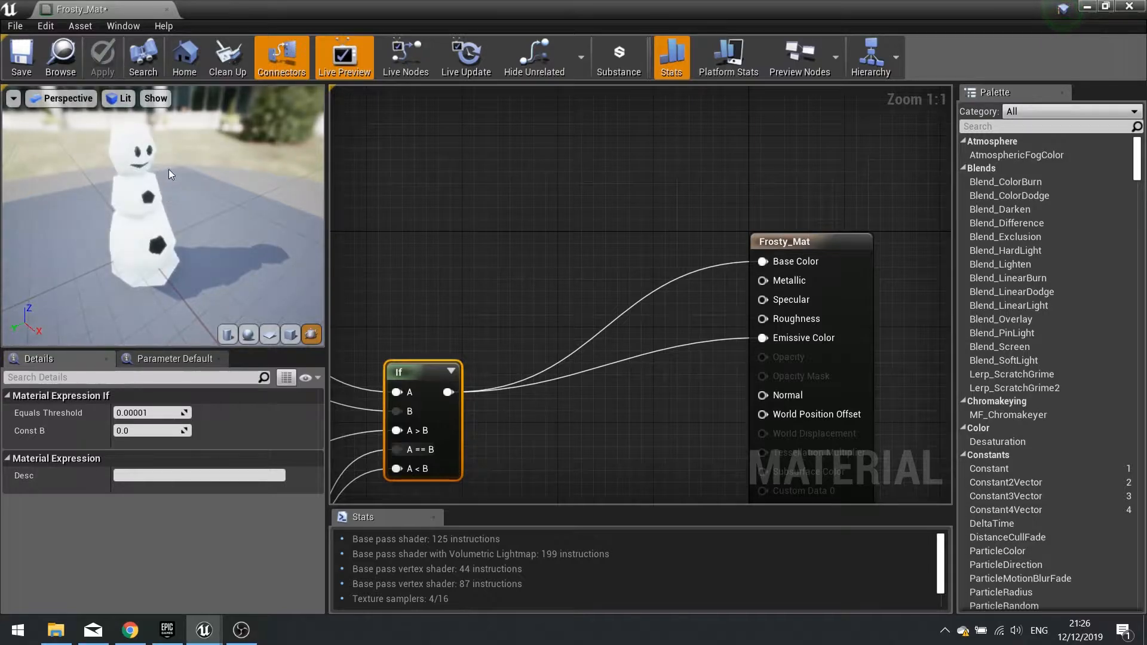
pyautogui.moveTo(181, 201); pyautogui.dragTo(216, 235)
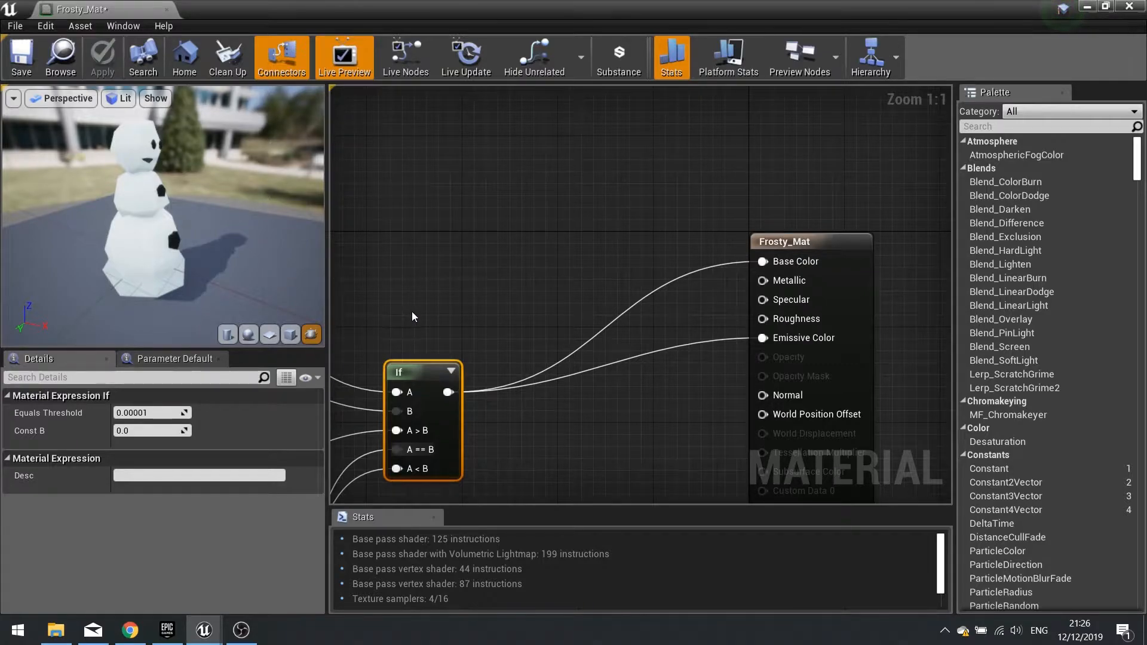
# Step: Set the Damaged parameter's default value to 1 and apply the material to preview the flash on the snowman
pyautogui.moveTo(359, 251); pyautogui.dragTo(753, 221, button='right')
pyautogui.click(520, 218)
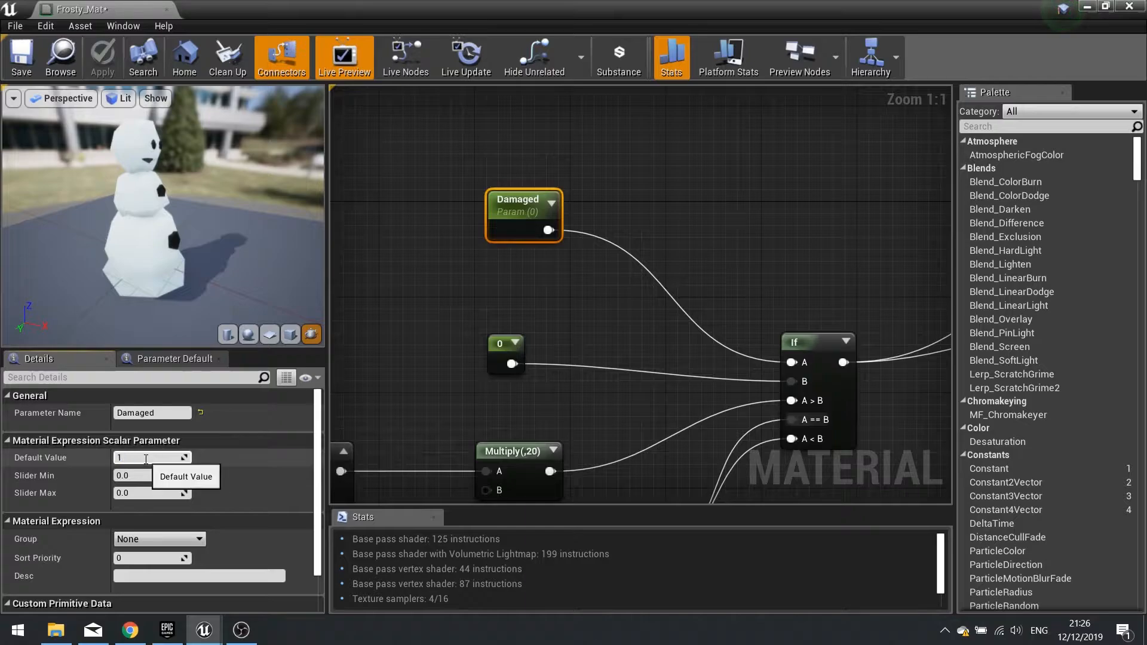
pyautogui.press('Return')
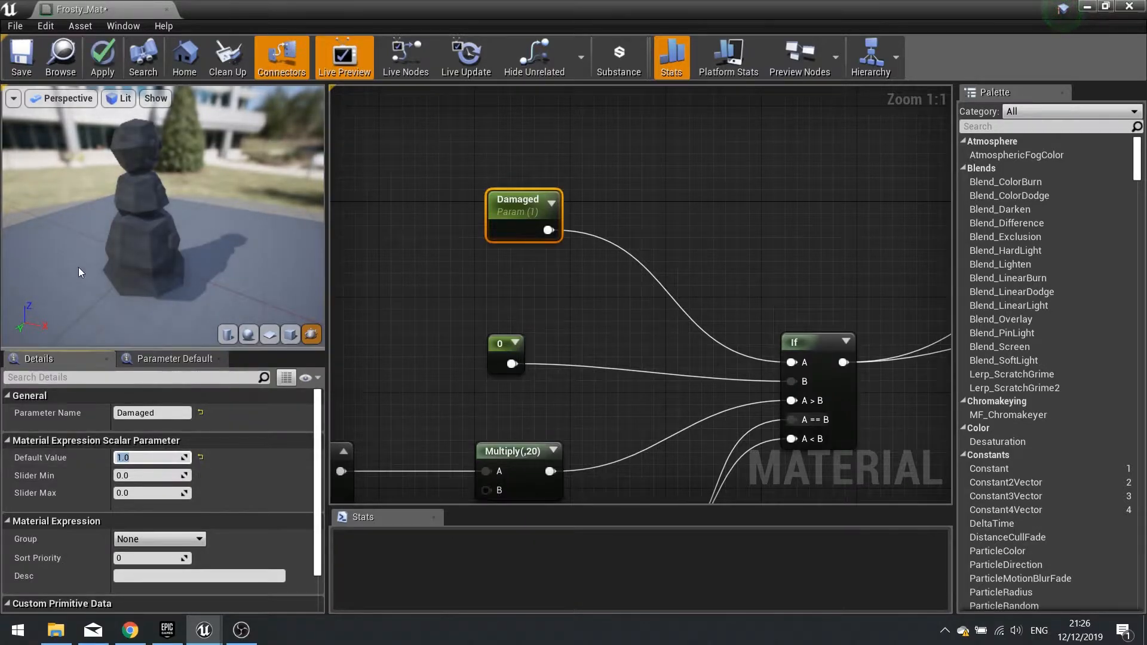
pyautogui.click(155, 286)
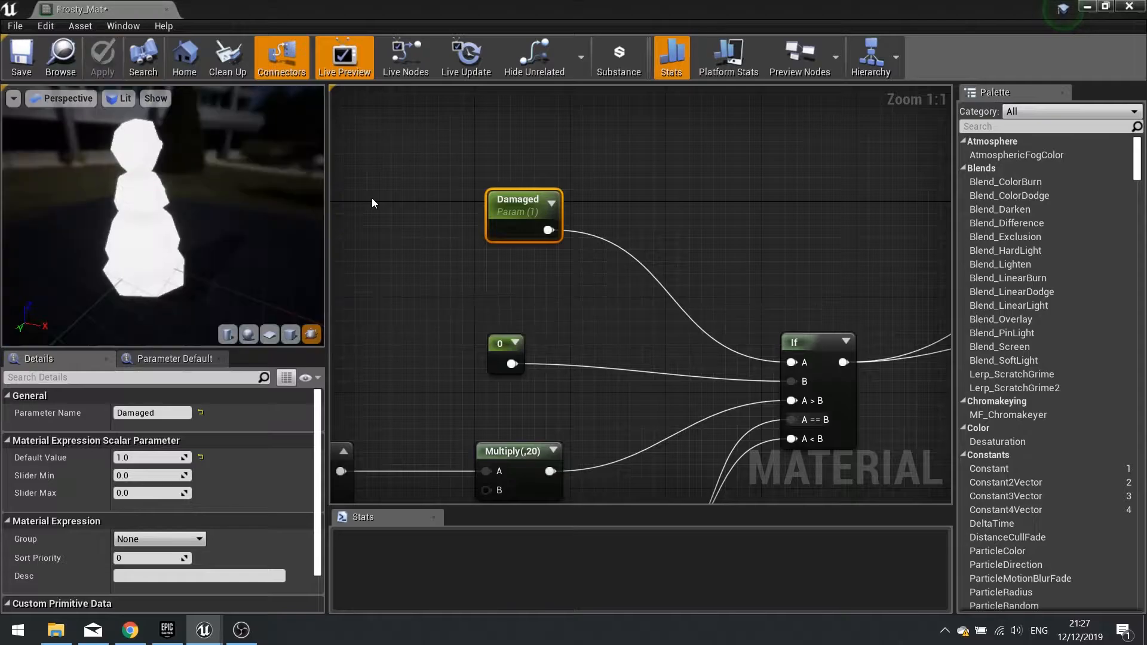
pyautogui.moveTo(211, 238)
pyautogui.mouseDown()
pyautogui.moveTo(192, 239)
pyautogui.moveTo(239, 240)
pyautogui.moveTo(215, 242)
pyautogui.mouseUp()
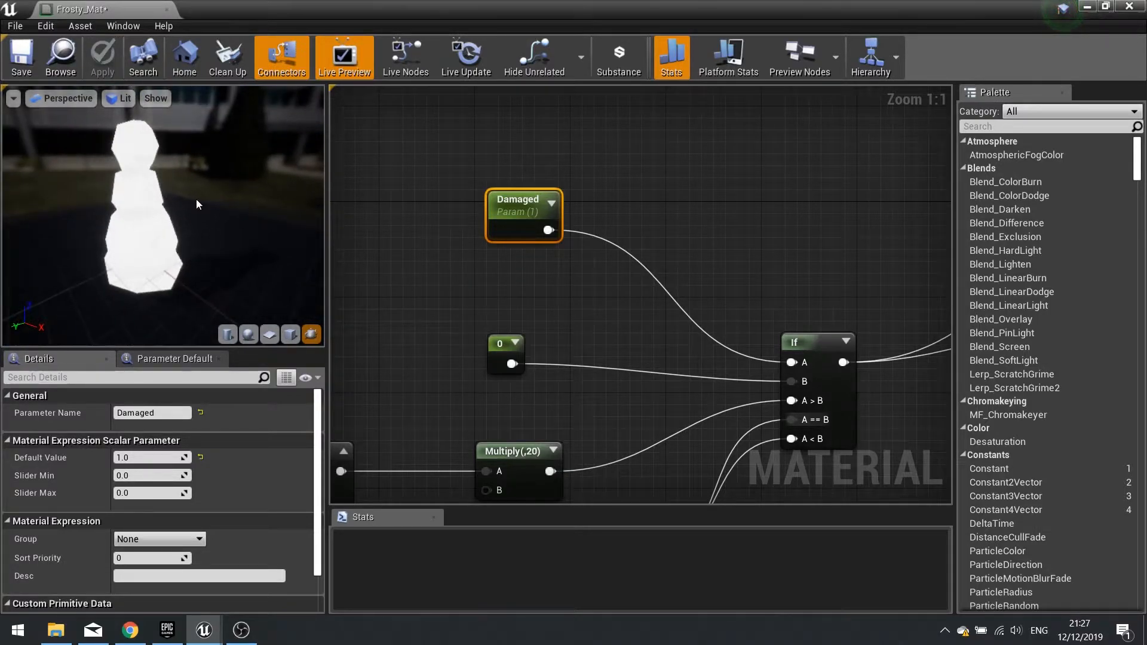
# Step: Set the Damaged parameter's default value to 0 and apply the material
pyautogui.moveTo(604, 304); pyautogui.dragTo(512, 235, button='right')
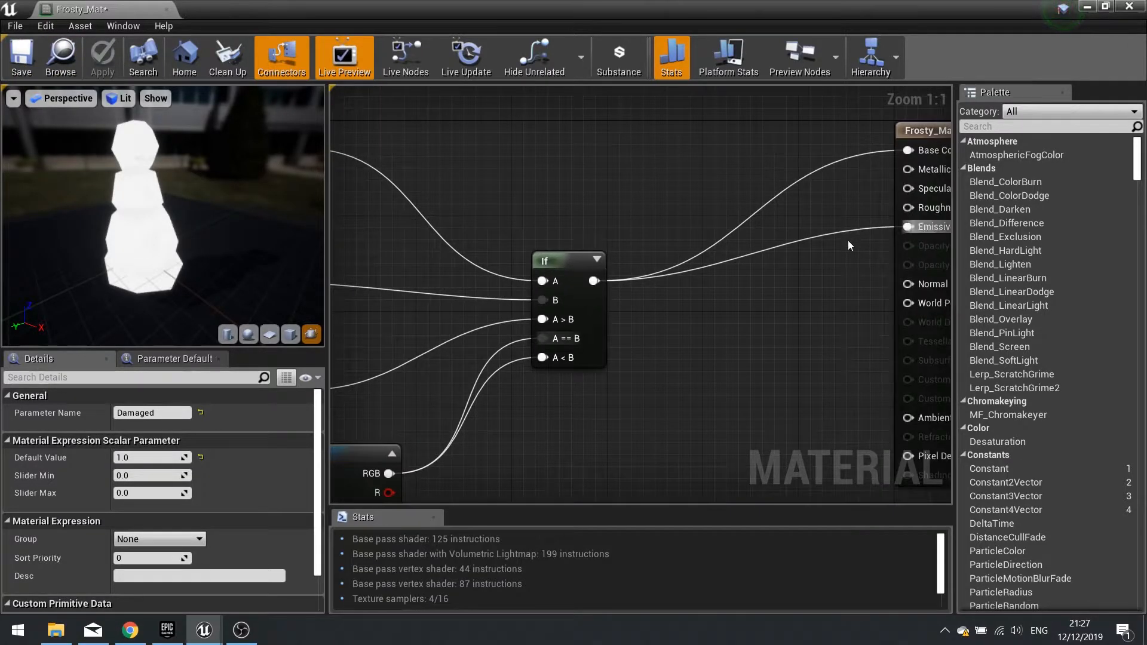
pyautogui.moveTo(851, 245); pyautogui.dragTo(615, 231, button='right')
pyautogui.moveTo(453, 199); pyautogui.dragTo(867, 219, button='right')
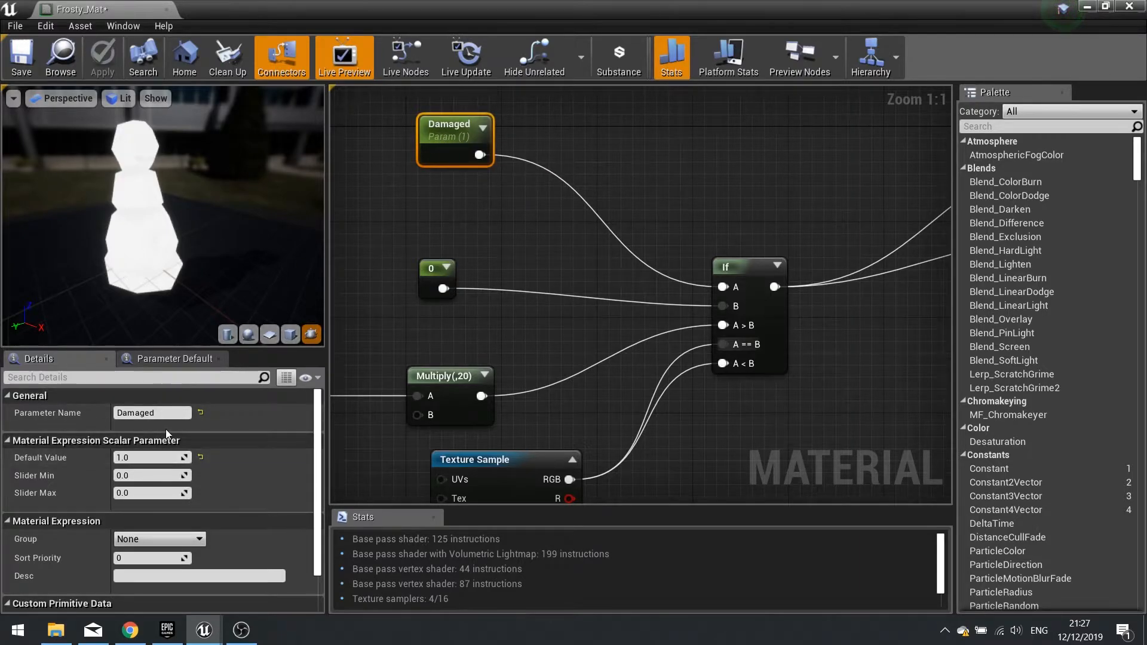
pyautogui.write('0')
pyautogui.press('Return')
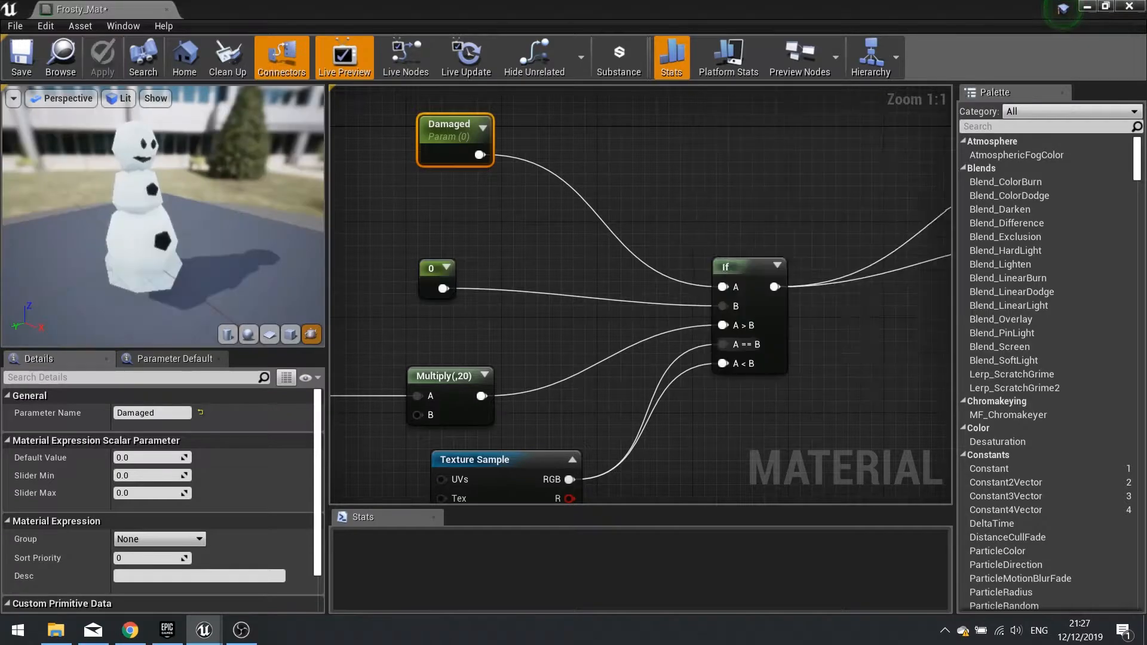
# Step: Add a Multiply node fed by the If node's output on A and connect its result to Emissive Color
pyautogui.moveTo(695, 402); pyautogui.dragTo(477, 326, button='right')
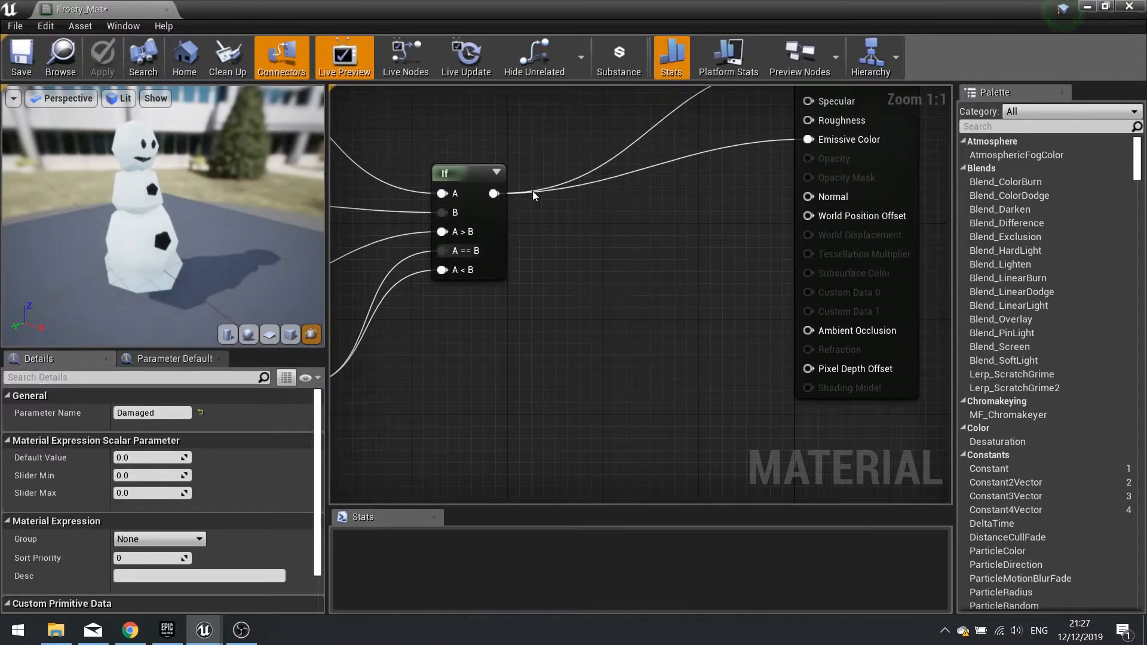
pyautogui.moveTo(491, 193); pyautogui.dragTo(671, 240)
pyautogui.write('mult')
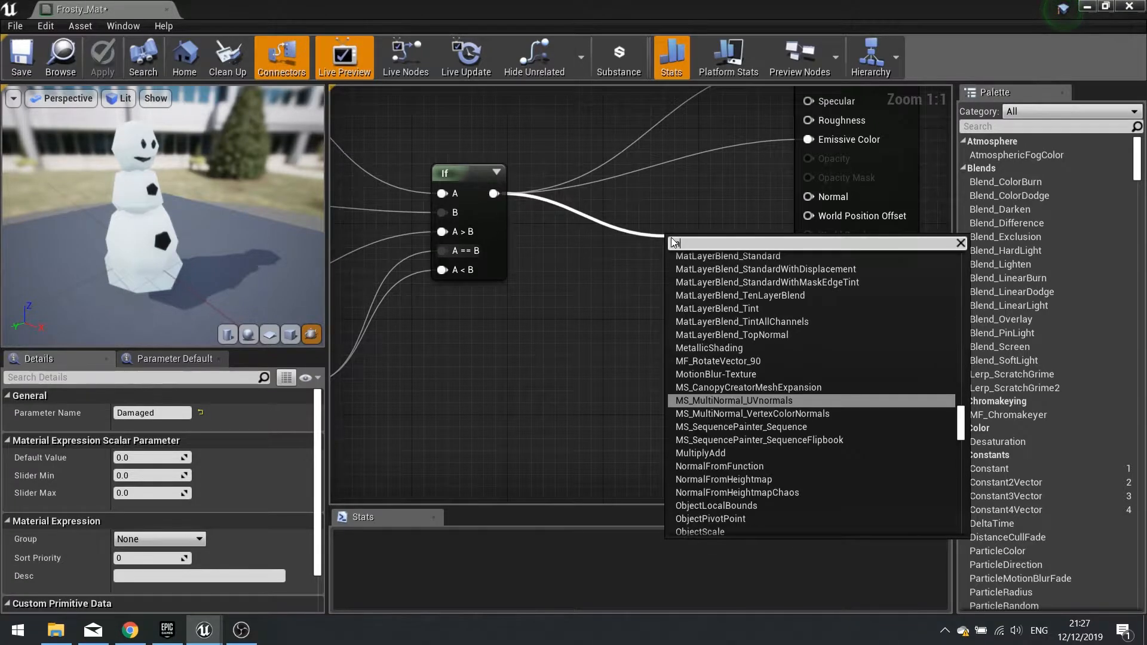
pyautogui.press('Return')
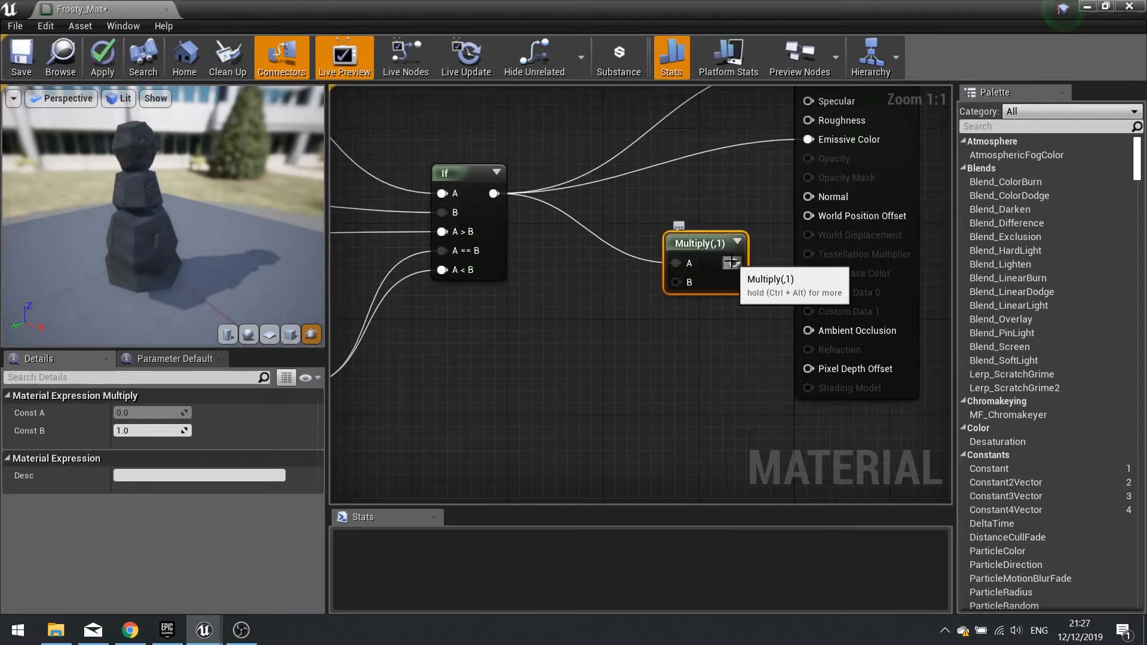
pyautogui.moveTo(734, 263); pyautogui.dragTo(807, 139)
pyautogui.moveTo(700, 241); pyautogui.dragTo(687, 221)
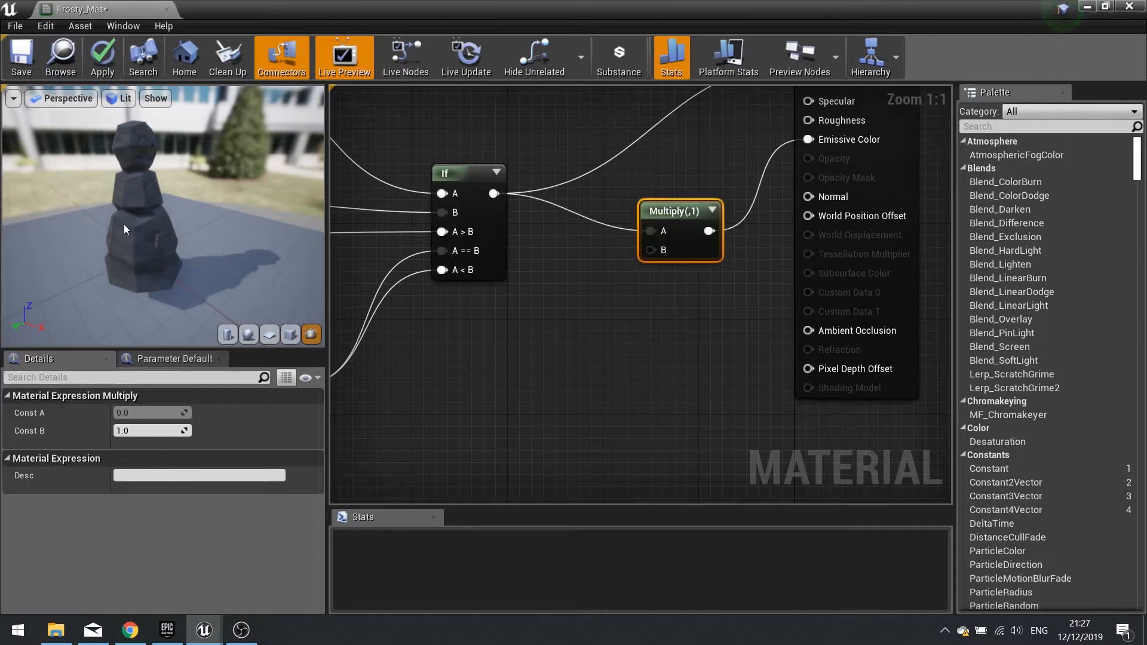
# Step: Paste a copy of the Damaged parameter below the new Multiply node and connect it to that node's B input
pyautogui.moveTo(687, 221); pyautogui.dragTo(911, 353, button='right')
pyautogui.click(428, 192)
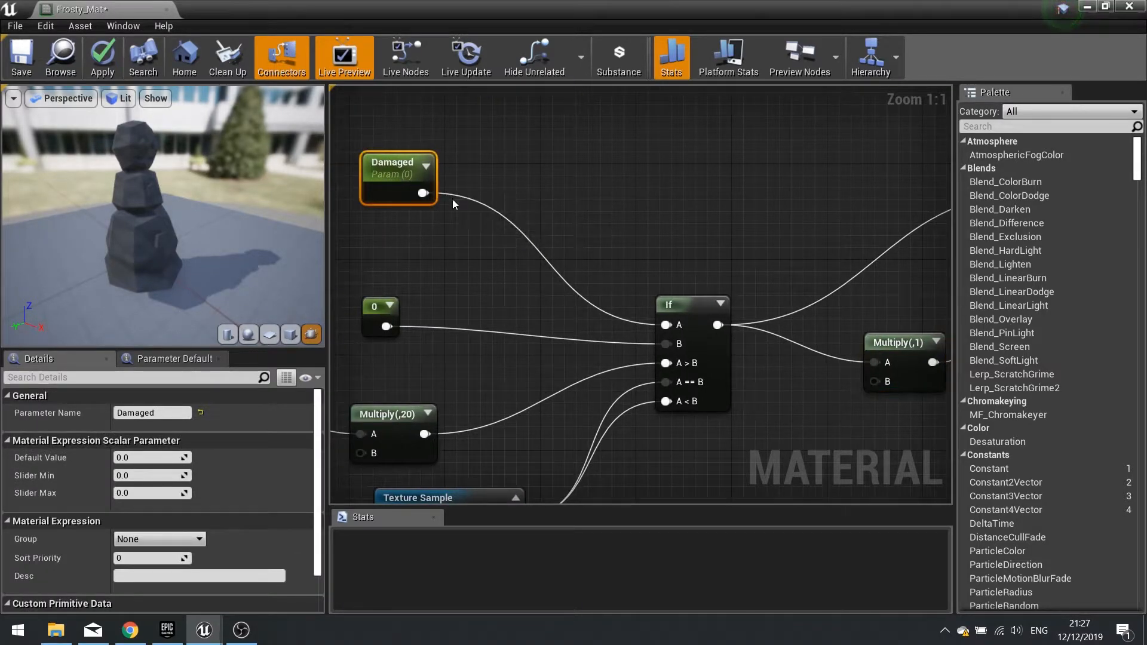
pyautogui.moveTo(740, 377); pyautogui.dragTo(534, 272, button='right')
pyautogui.hotkey('ctrl', 'v')
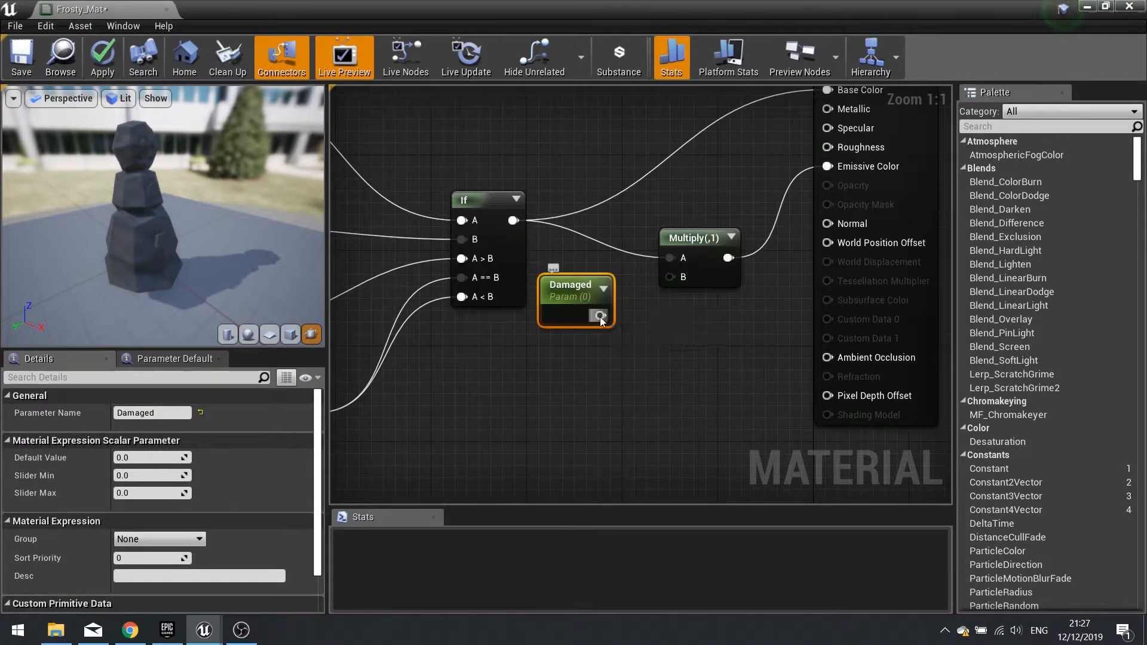
pyautogui.moveTo(599, 315); pyautogui.dragTo(670, 277)
pyautogui.moveTo(603, 299); pyautogui.dragTo(591, 359)
# Step: Check the snowman's face in the material preview, save and apply Frosty_Mat, and close its editor
pyautogui.doubleClick(575, 358)
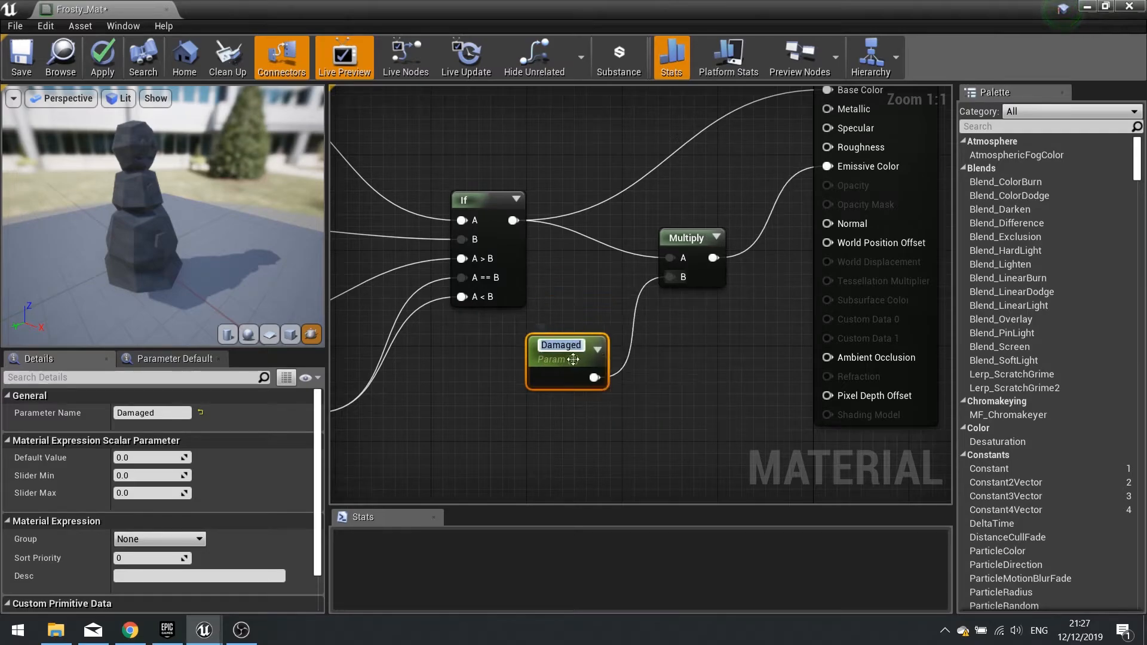
pyautogui.click(651, 410)
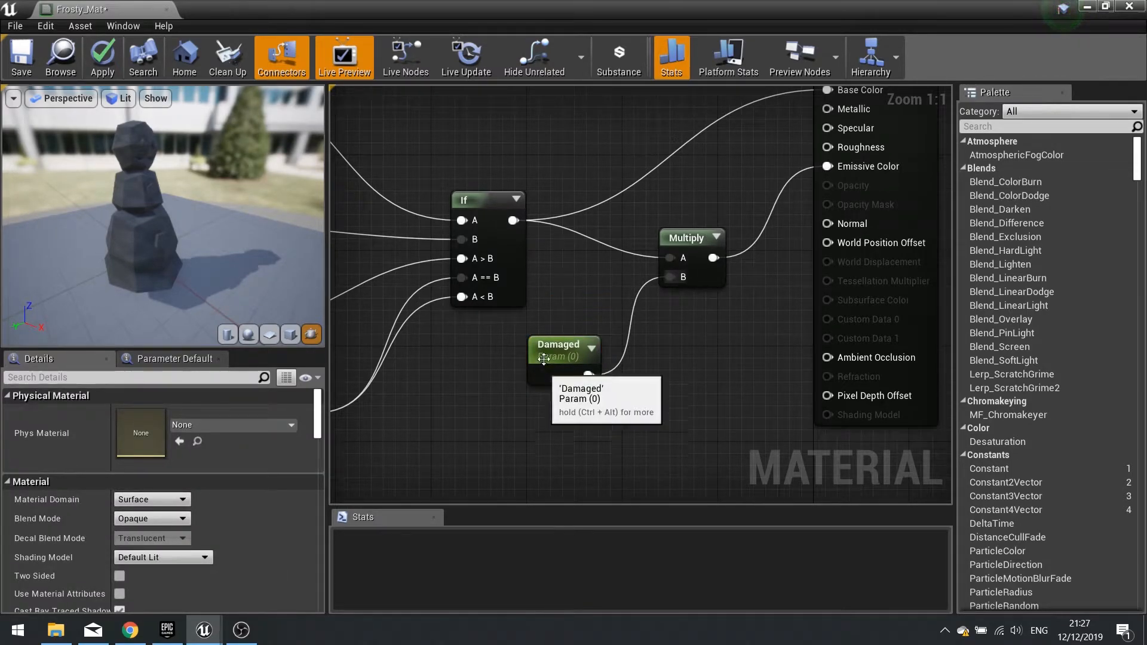
pyautogui.moveTo(205, 191); pyautogui.dragTo(324, 194)
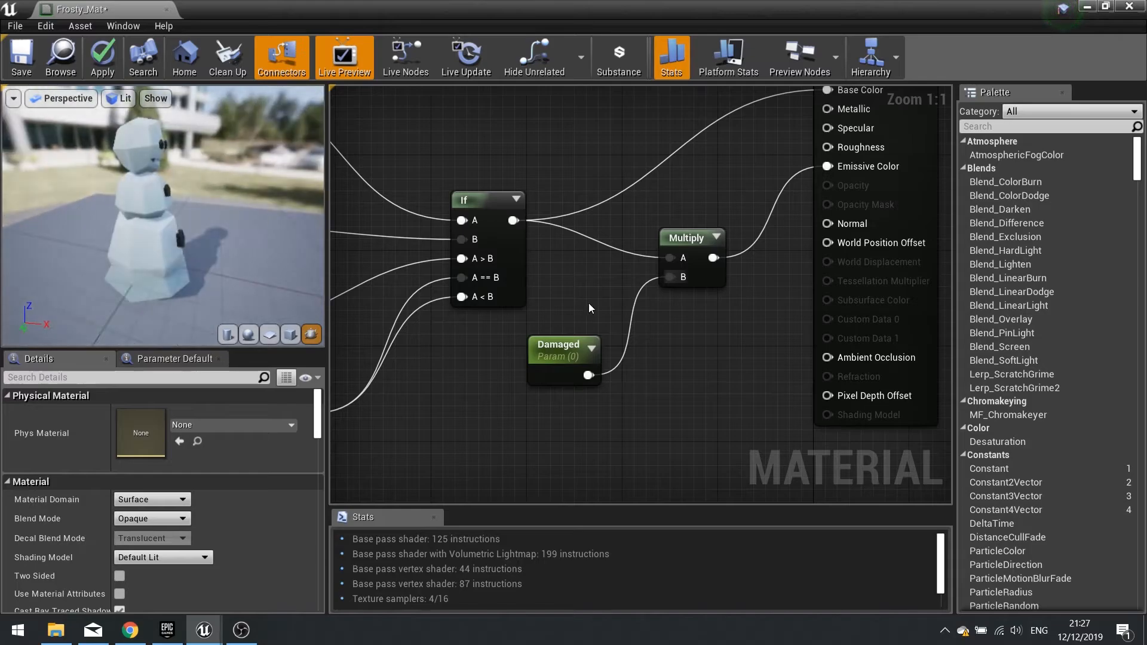
pyautogui.scroll(-4, 749, 274)
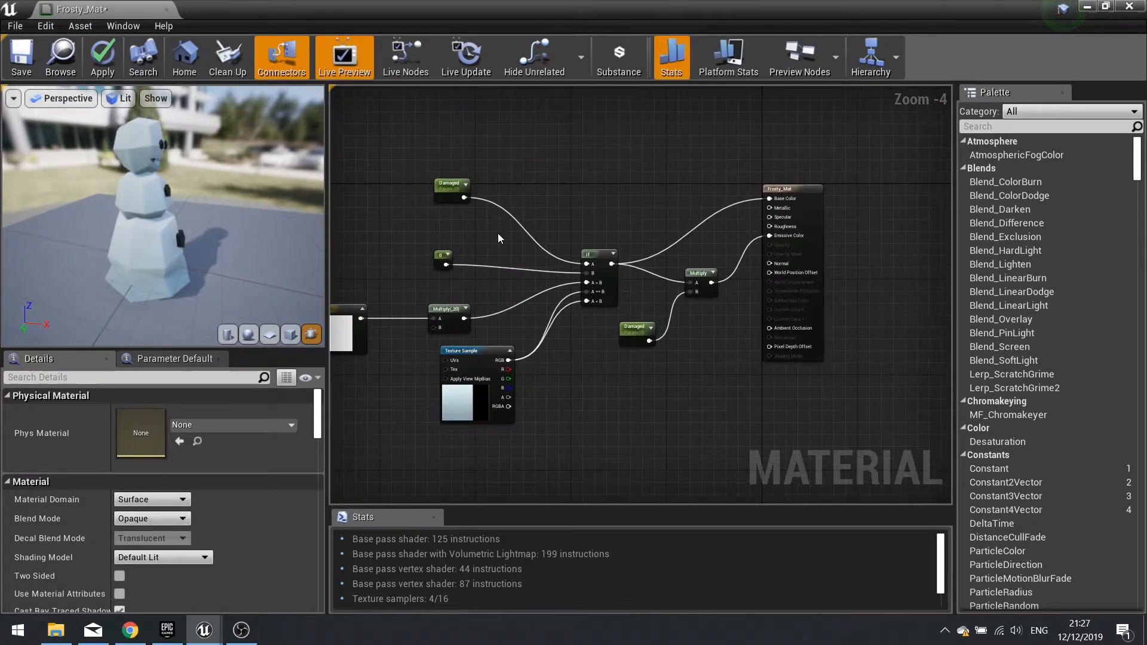
pyautogui.click(121, 71)
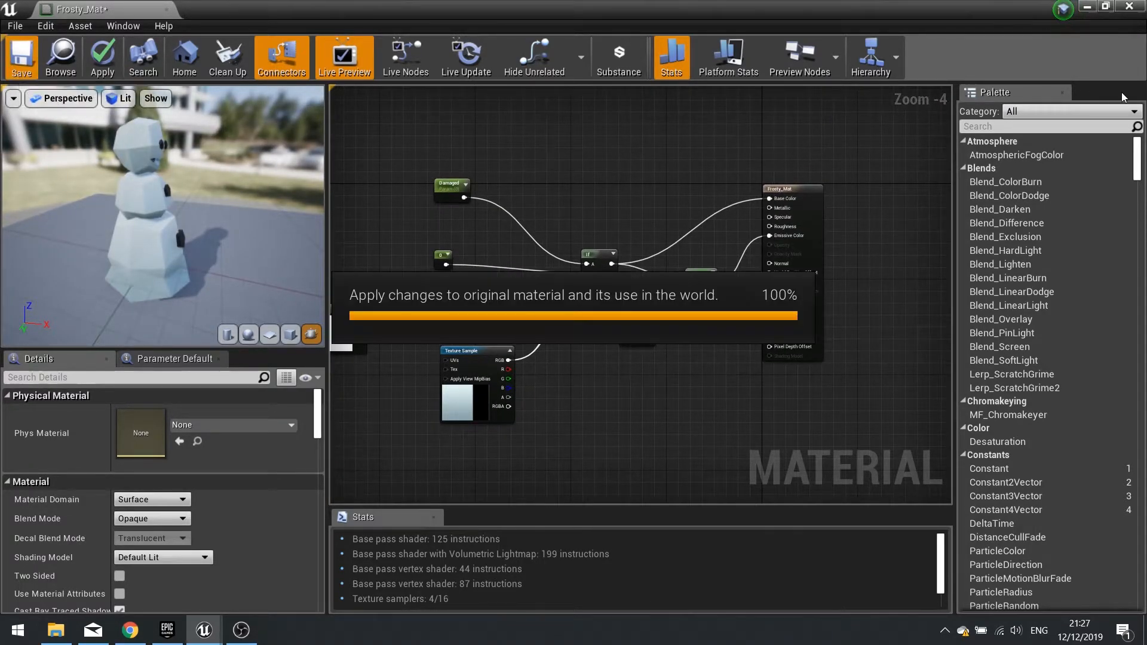
pyautogui.click(1128, 9)
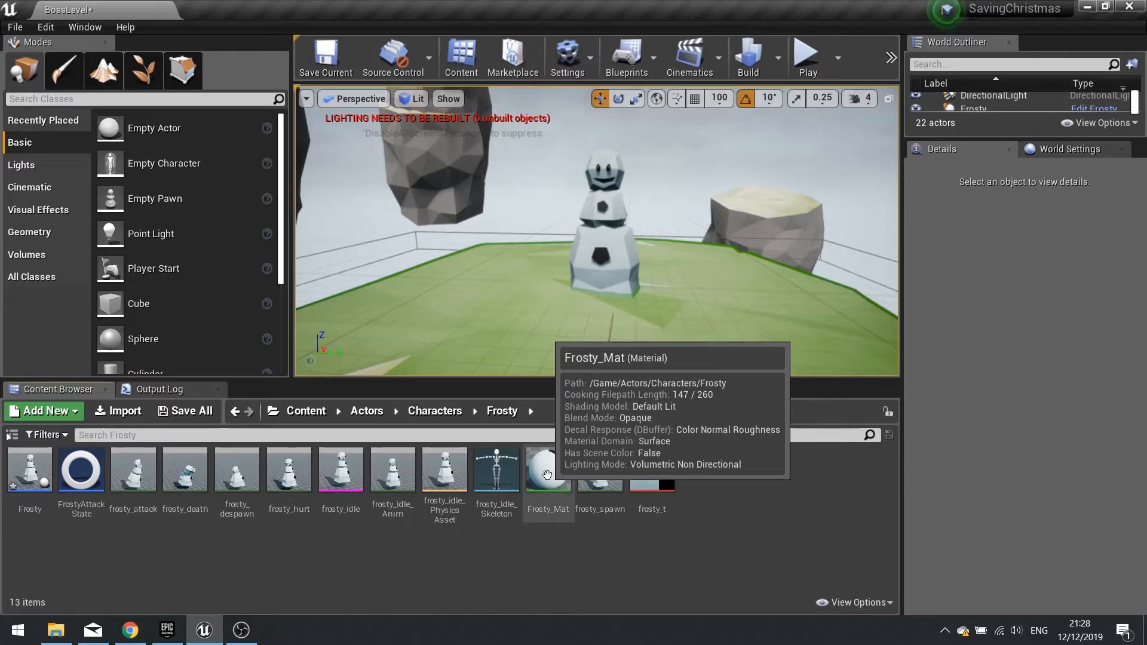
# Step: Create a material instance of Frosty_Mat named Frosty_Mat_Inst in the Frosty folder
pyautogui.rightClick(547, 476)
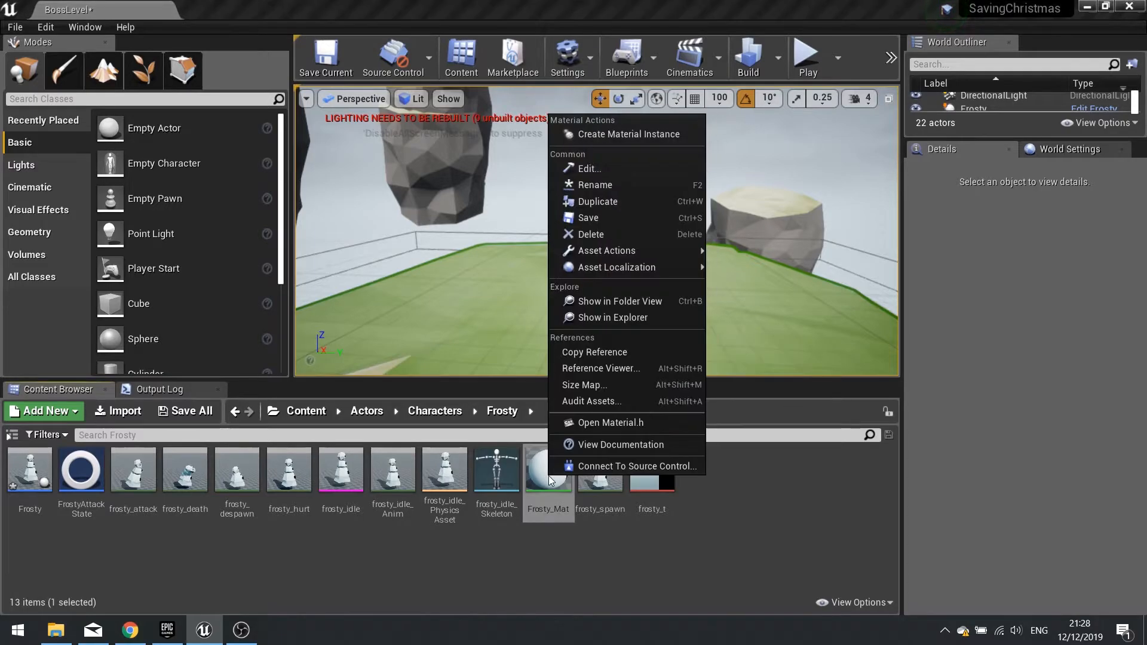
pyautogui.click(628, 136)
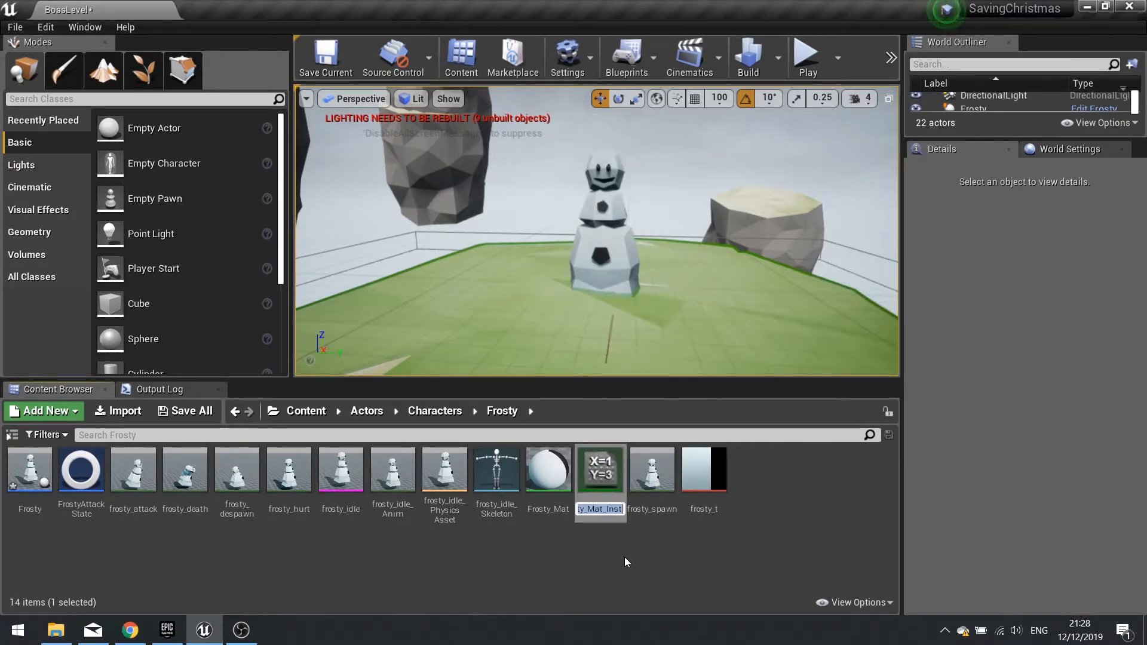
pyautogui.press('Return')
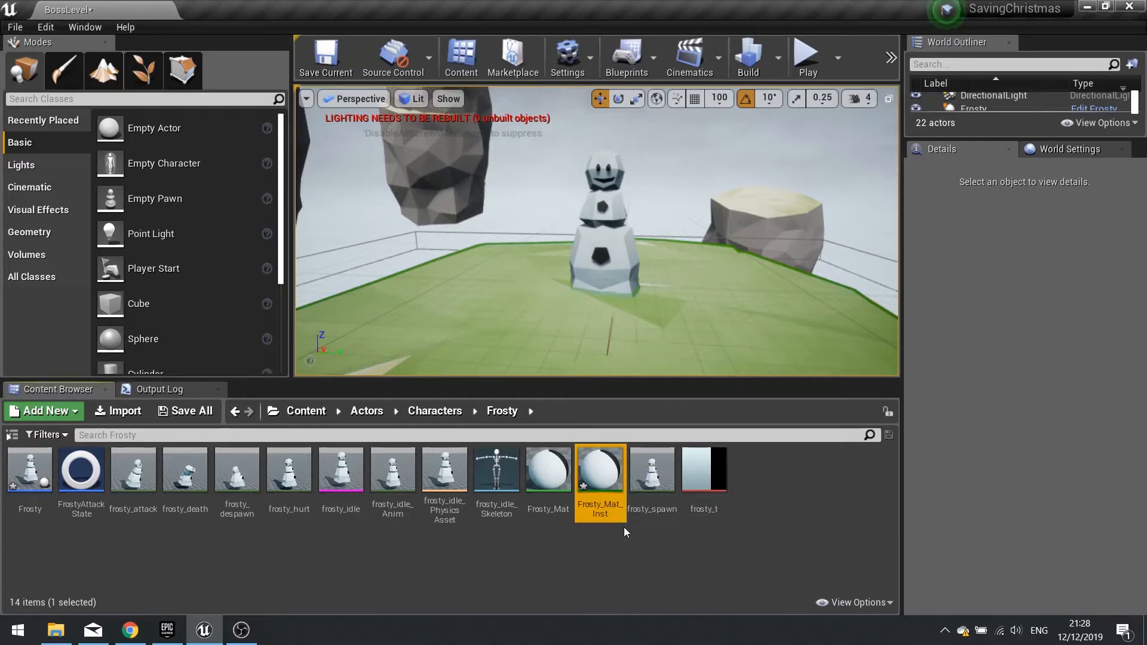
# Step: Assign Frosty_Mat_Inst to the Element 0 material slot of the frosty_idle skeletal mesh, and save and close the mesh
pyautogui.doubleClick(338, 471)
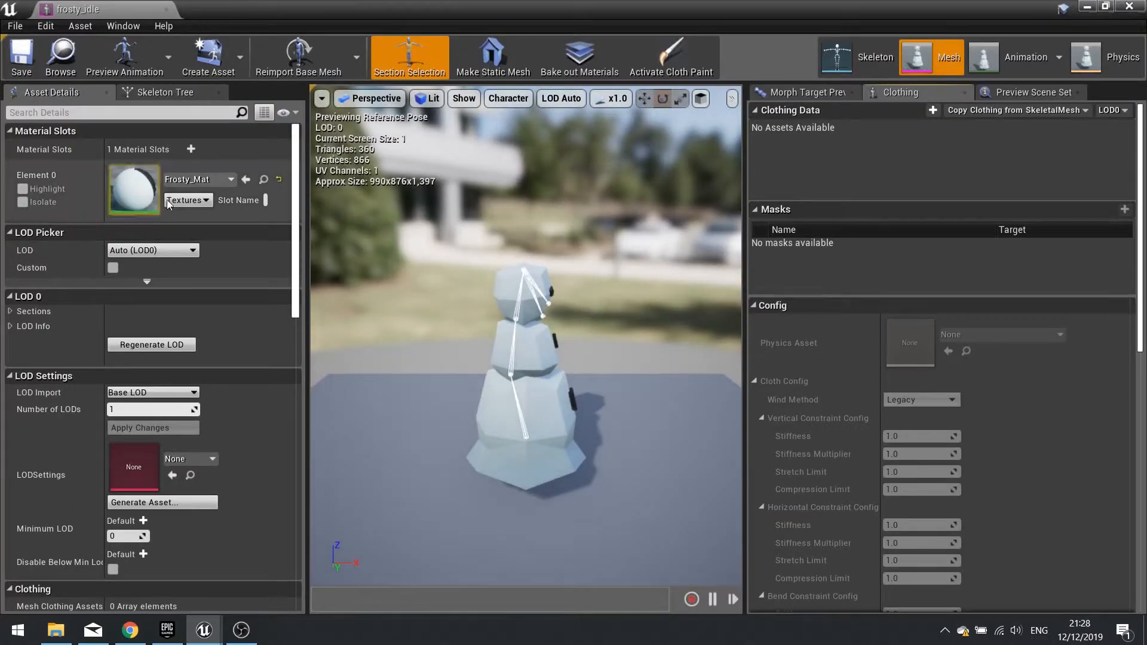
pyautogui.click(189, 180)
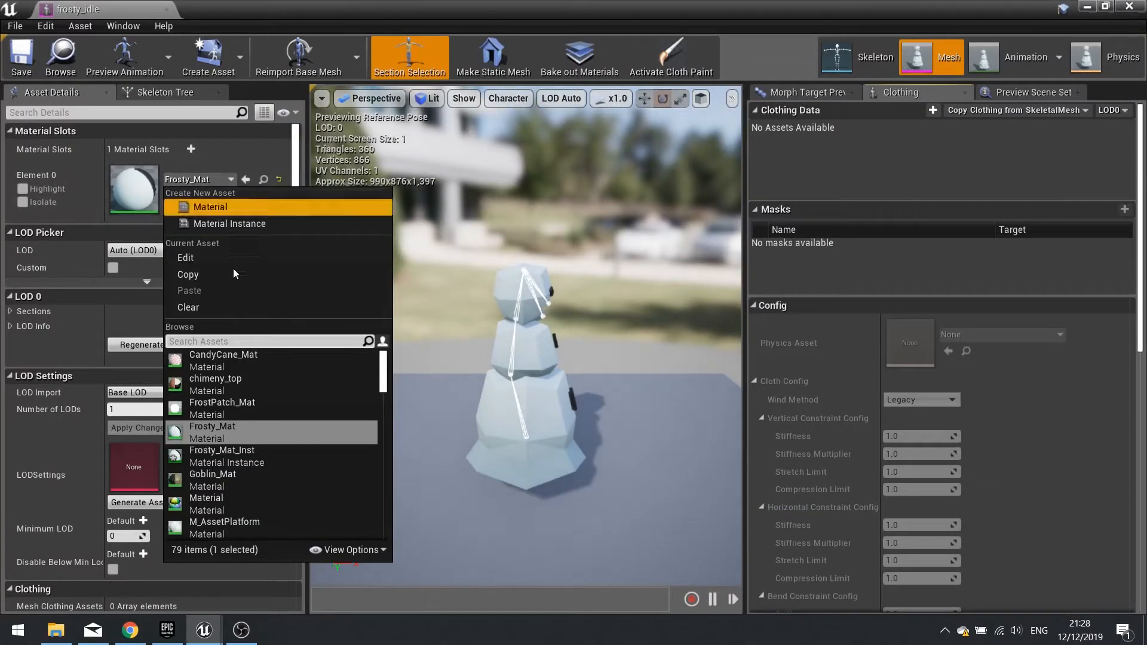
pyautogui.click(238, 459)
pyautogui.click(22, 56)
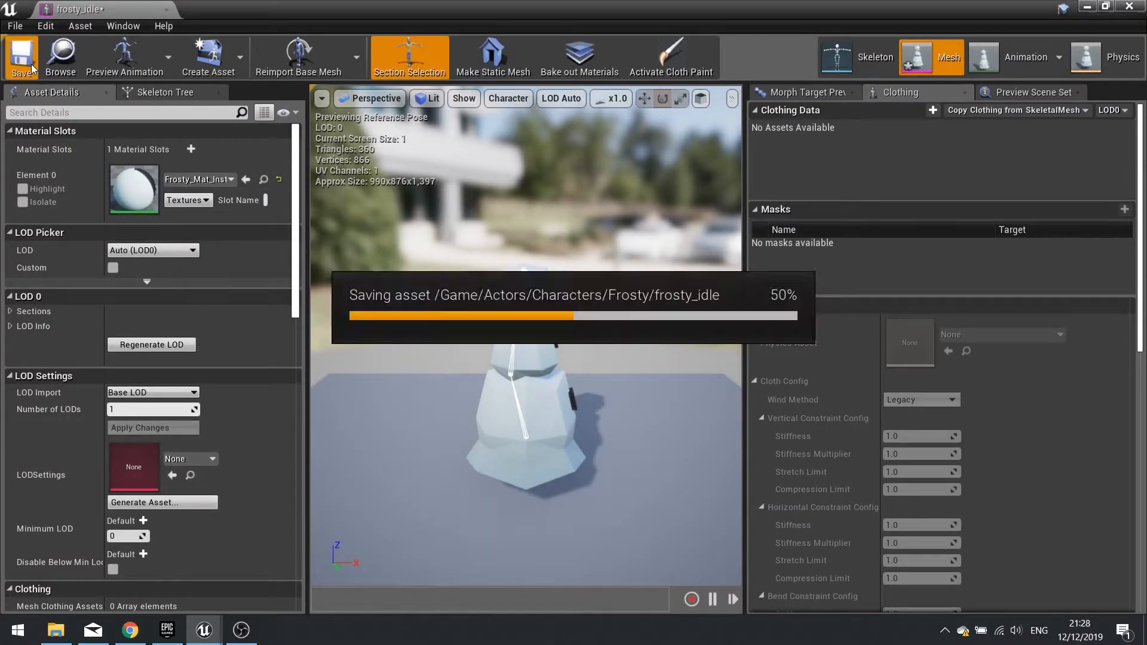
pyautogui.click(1129, 7)
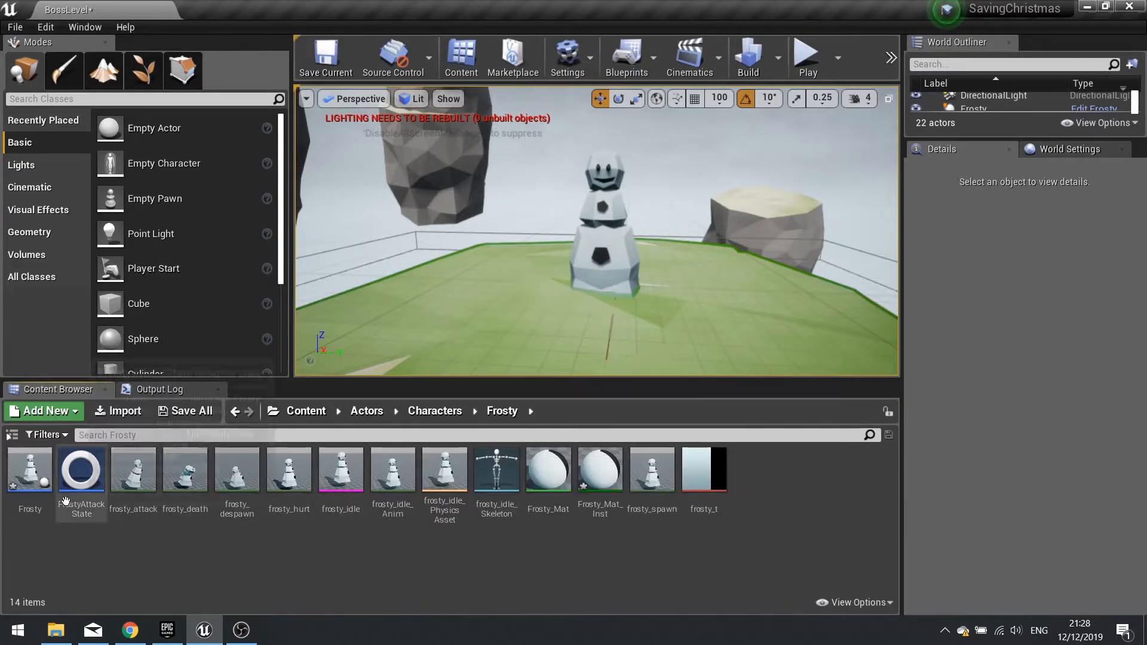
# Step: Open the Frosty blueprint and add an Event AnyDamage node in an empty area of the Event Graph
pyautogui.doubleClick(33, 476)
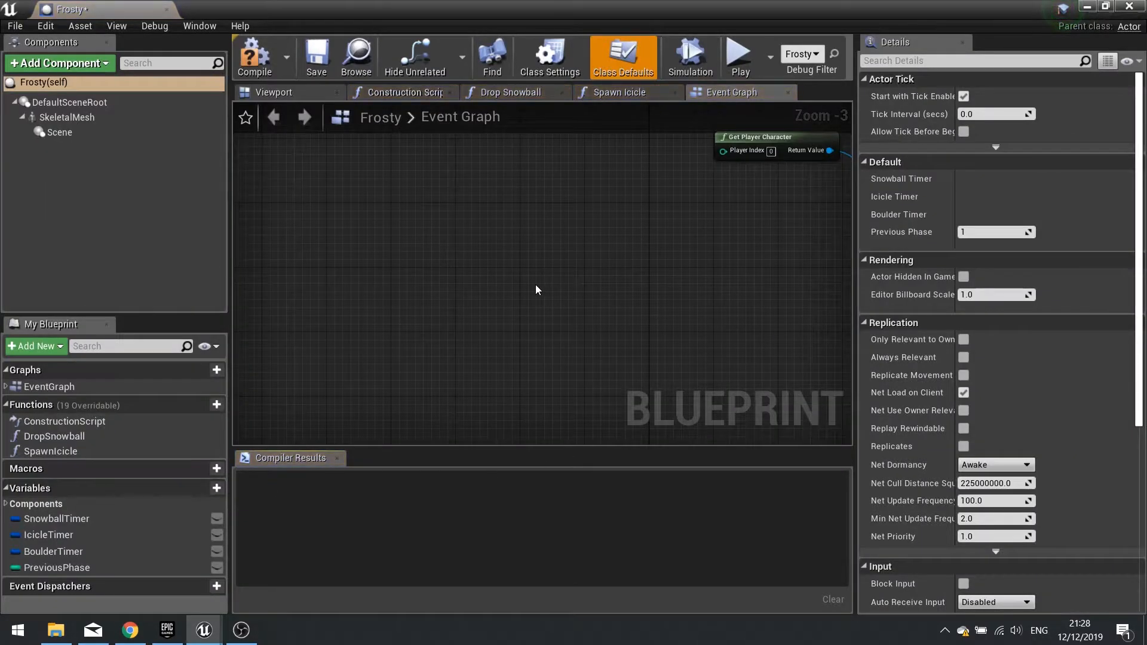
pyautogui.moveTo(535, 284); pyautogui.dragTo(541, 329, button='right')
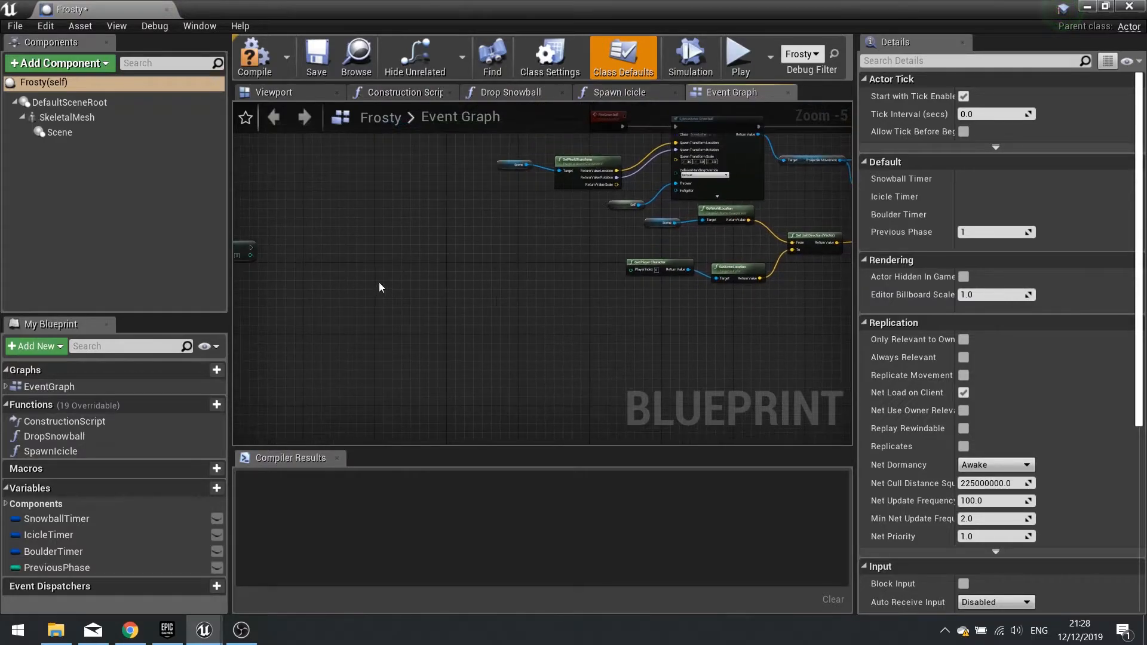
pyautogui.moveTo(414, 304); pyautogui.dragTo(475, 324, button='right')
pyautogui.rightClick(475, 323)
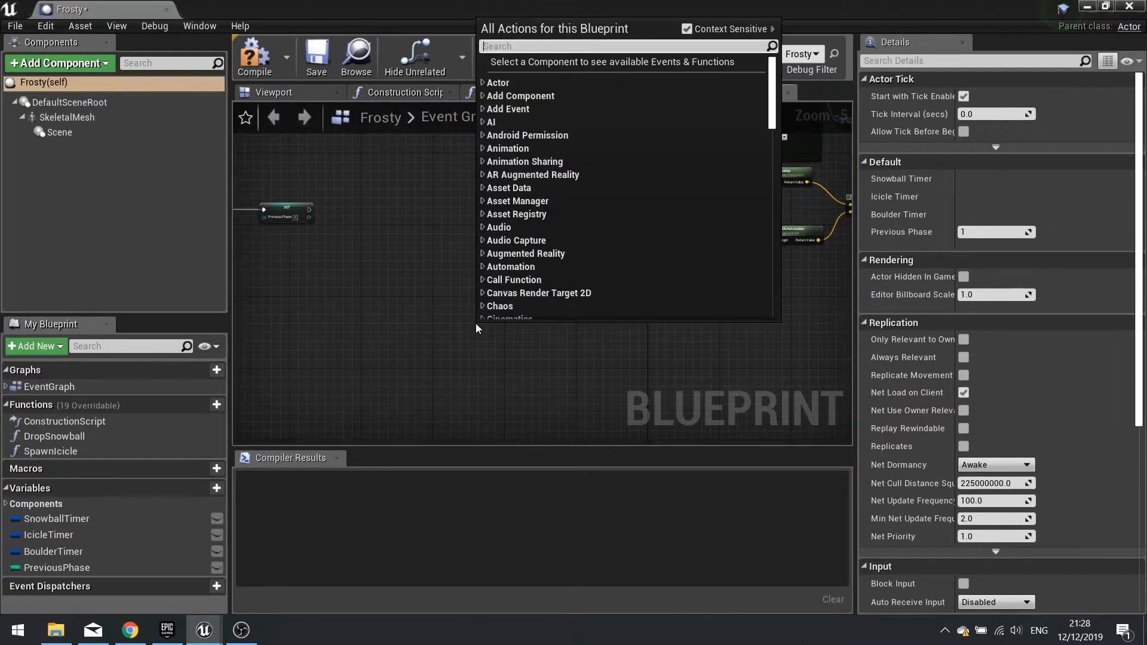
pyautogui.write('dam')
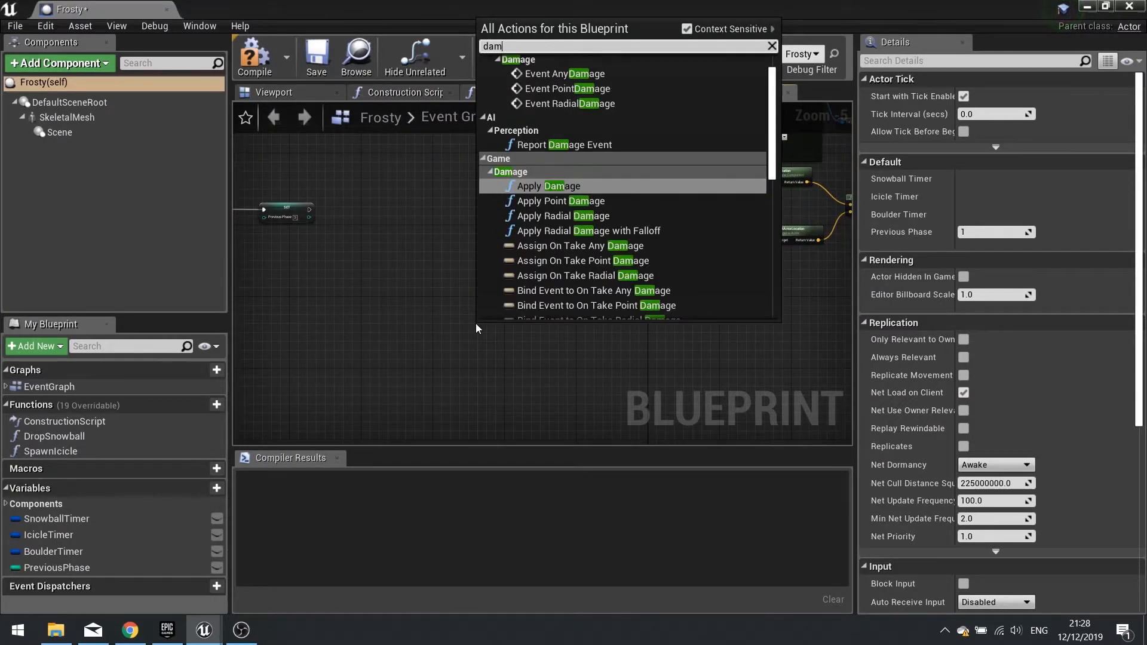
pyautogui.click(556, 73)
pyautogui.moveTo(489, 293); pyautogui.dragTo(452, 249, button='right')
pyautogui.scroll(3, 351, 231)
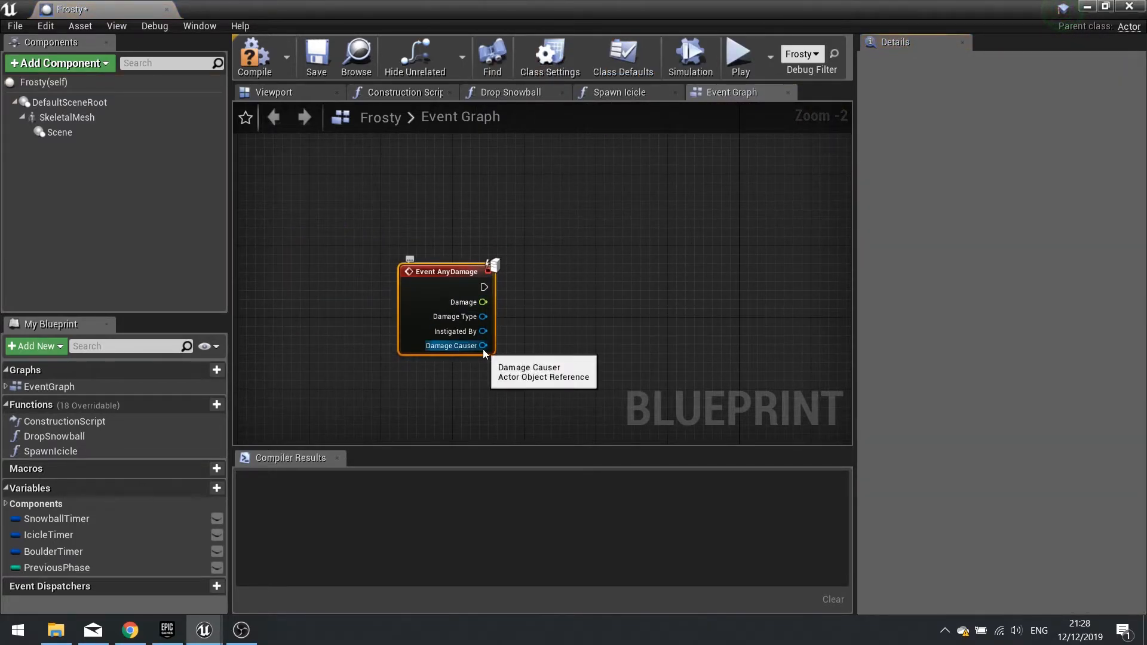
# Step: Add a Set Scalar Parameter Value on Materials node targeting the Skeletal Mesh and connect Event AnyDamage's execution output to it
pyautogui.moveTo(113, 123); pyautogui.dragTo(577, 255)
pyautogui.write('se')
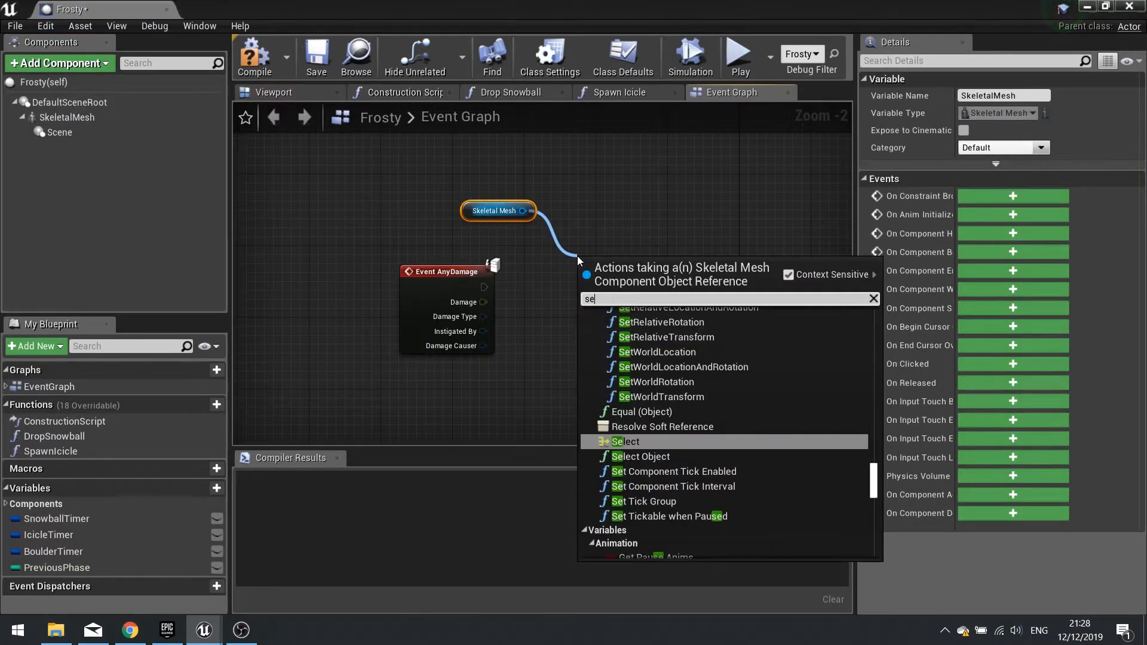
pyautogui.write('t scala')
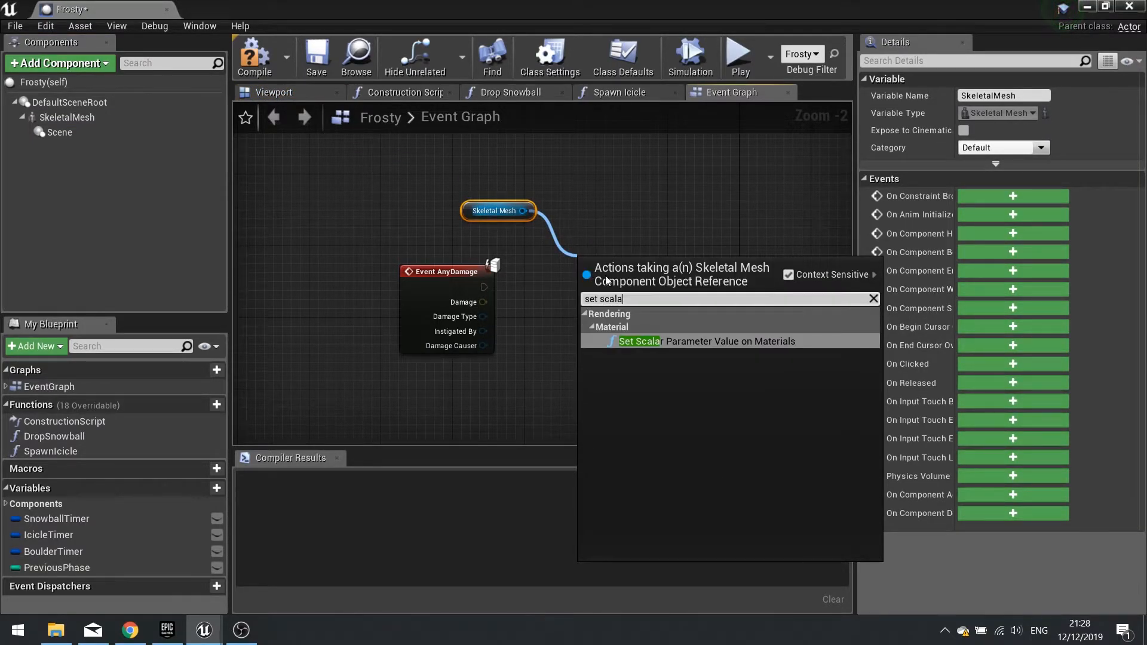
pyautogui.click(746, 346)
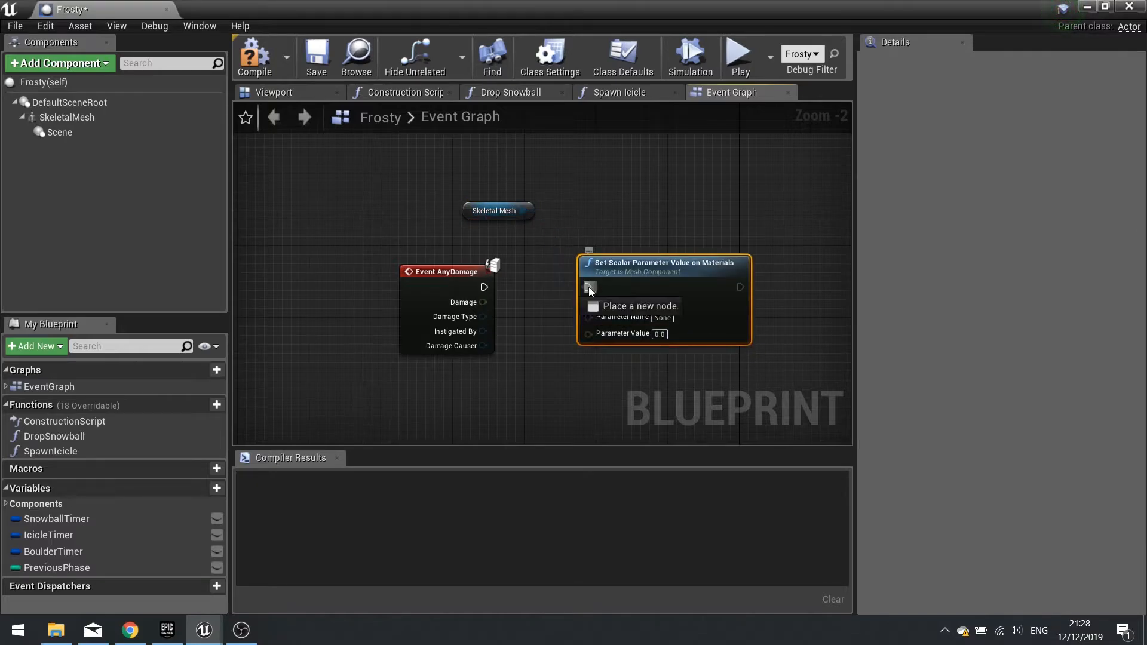
# Step: Set the scalar parameter node's Parameter Name to Damaged and its Parameter Value to 1.0
pyautogui.click(669, 317)
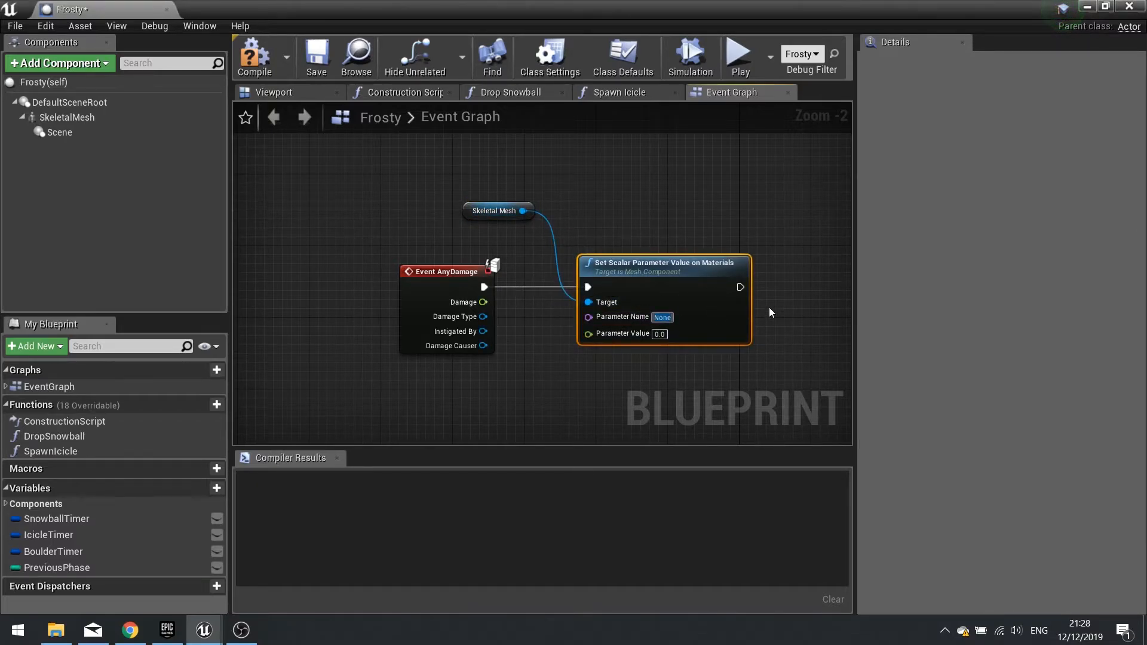
pyautogui.write('Scal')
pyautogui.press('BackSpace')
pyautogui.press('BackSpace')
pyautogui.press('BackSpace')
pyautogui.press('BackSpace')
pyautogui.write('Damaged')
pyautogui.press('Return')
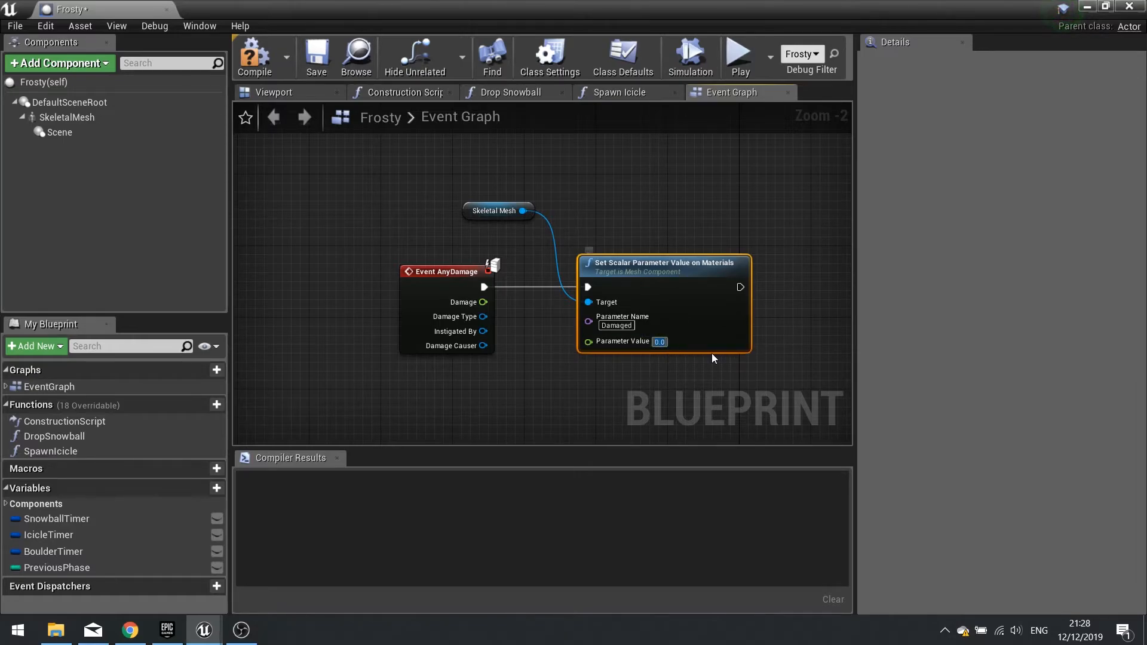
# Step: Add a Delay node after the Set Scalar Parameter Value node with a duration of 0.05
pyautogui.moveTo(732, 342); pyautogui.dragTo(531, 299, button='right')
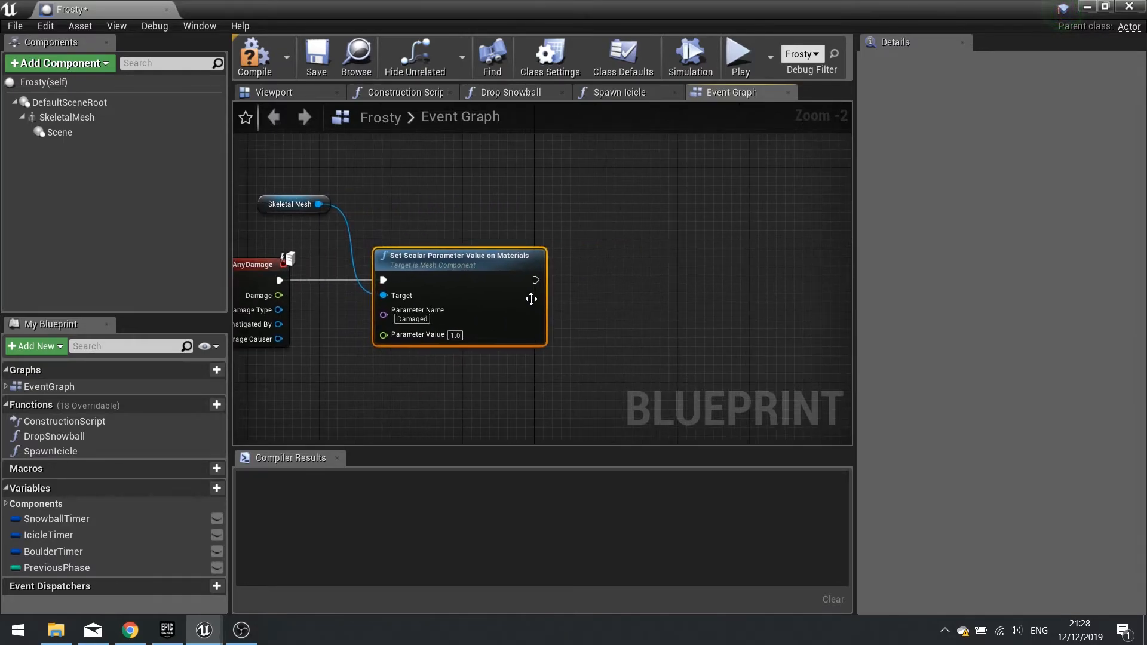
pyautogui.moveTo(538, 280); pyautogui.dragTo(575, 254)
pyautogui.write('delay')
pyautogui.press('Return')
pyautogui.click(635, 296)
pyautogui.write('0.05')
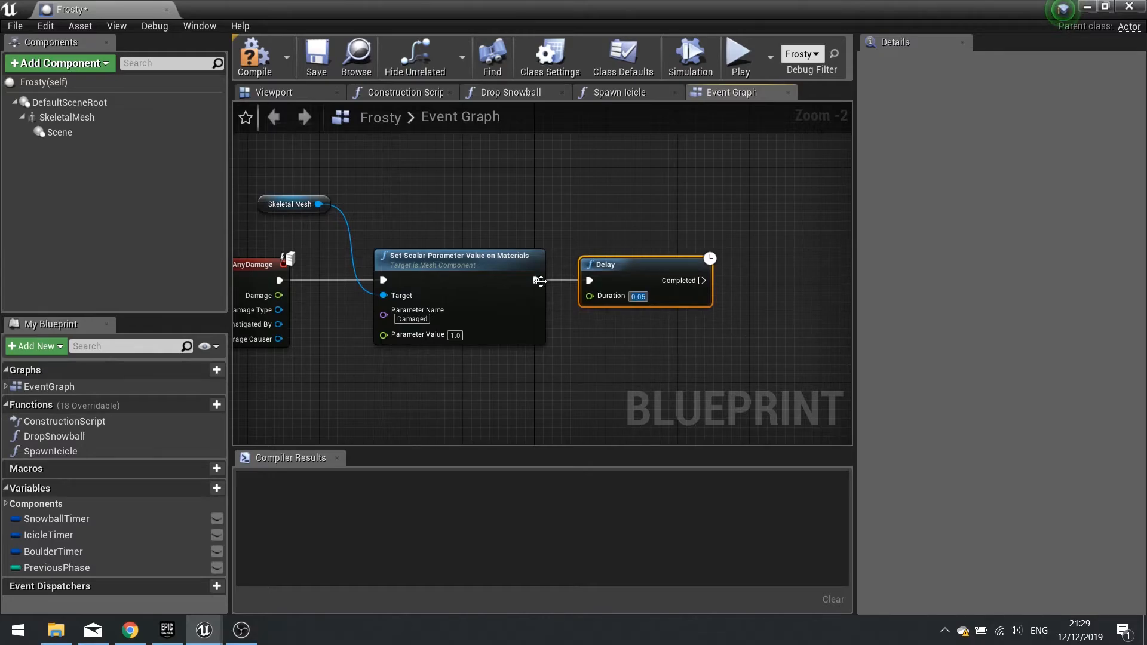
# Step: Paste a copy of the Skeletal Mesh and Set Scalar Parameter Value nodes, connected to the Delay's Completed output, with Parameter Value 0.0
pyautogui.moveTo(465, 369); pyautogui.dragTo(495, 372, button='right')
pyautogui.moveTo(346, 178); pyautogui.dragTo(346, 179)
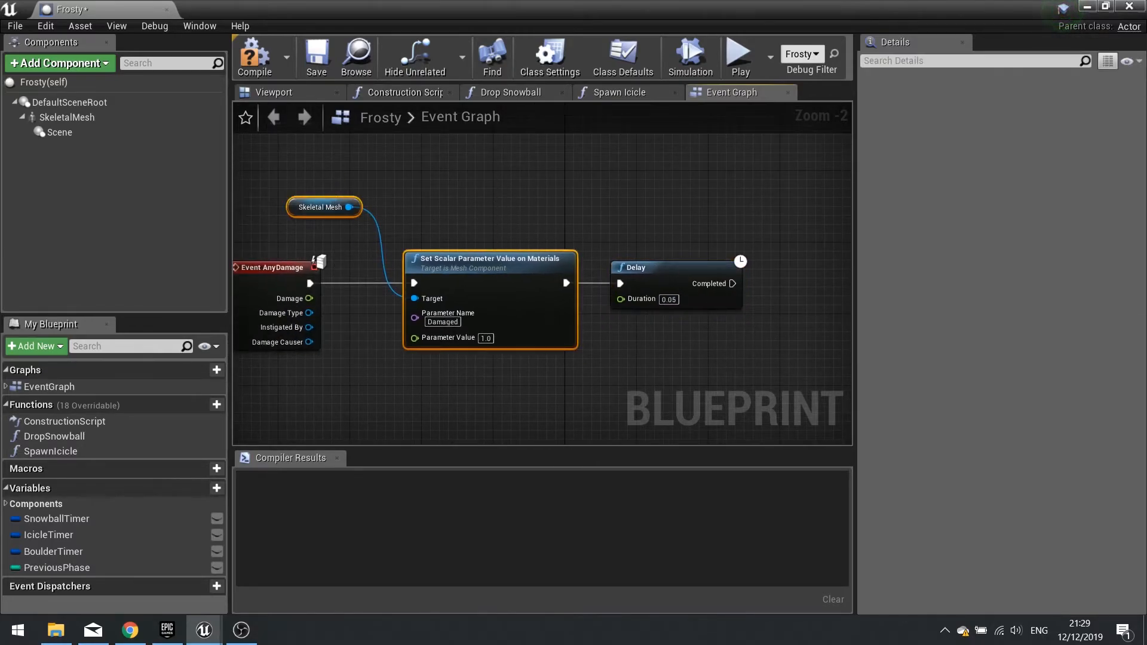
pyautogui.moveTo(822, 313); pyautogui.dragTo(647, 318, button='right')
pyautogui.hotkey('ctrl', 'v')
pyautogui.moveTo(719, 365); pyautogui.dragTo(705, 253)
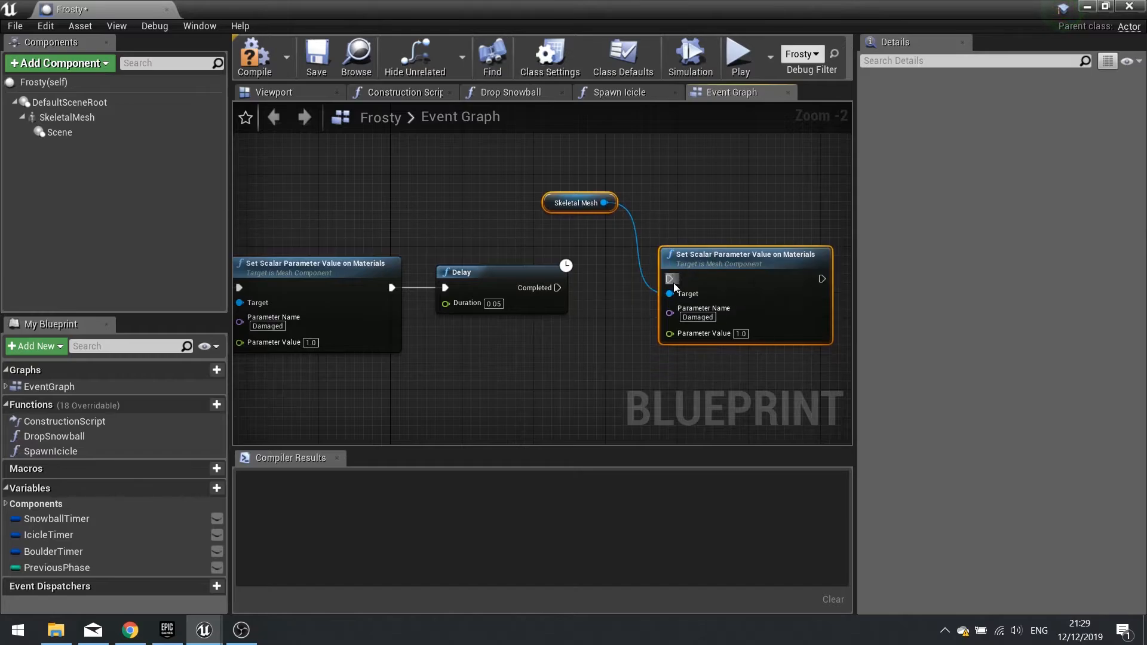
pyautogui.click(720, 270)
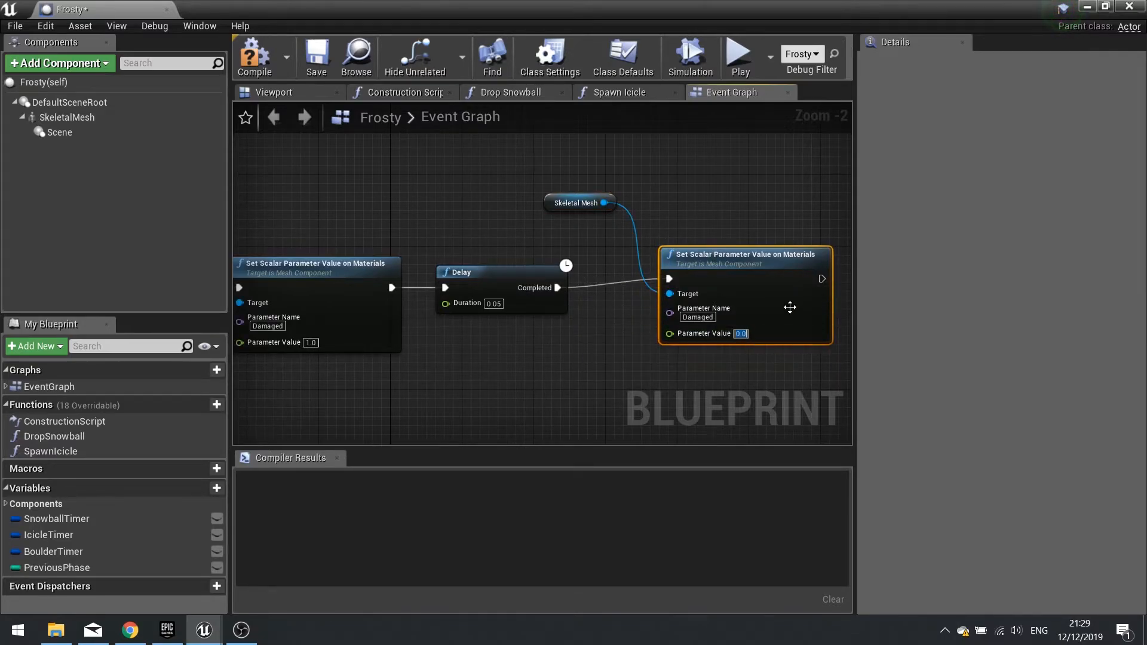
# Step: Straighten the connection between the Delay and the second Set Scalar Parameter Value node
pyautogui.moveTo(546, 176); pyautogui.dragTo(777, 329)
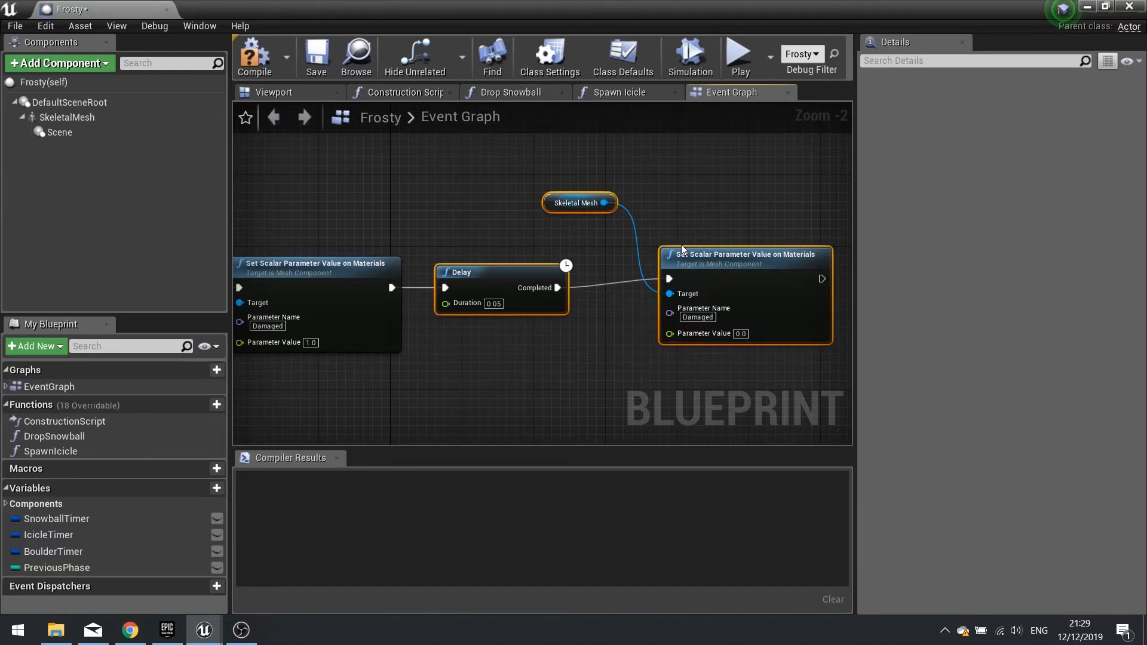
pyautogui.click(744, 274)
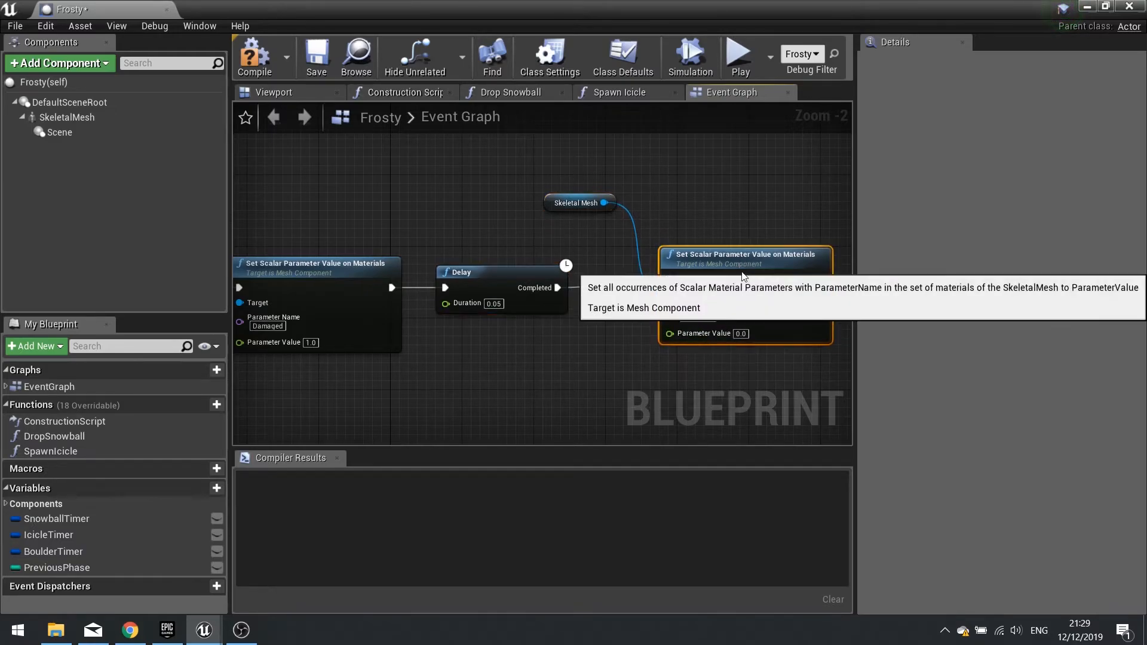
pyautogui.press('q')
# Step: Compile the Frosty blueprint, play the level briefly from the level editor, and stop the session
pyautogui.click(256, 60)
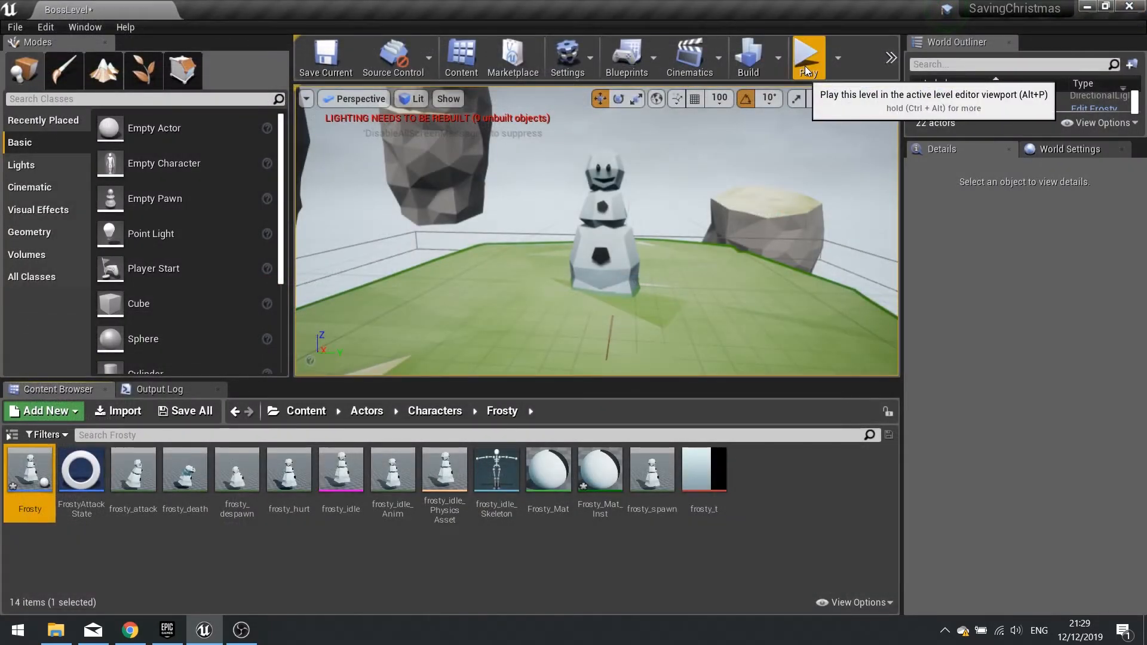
pyautogui.click(807, 54)
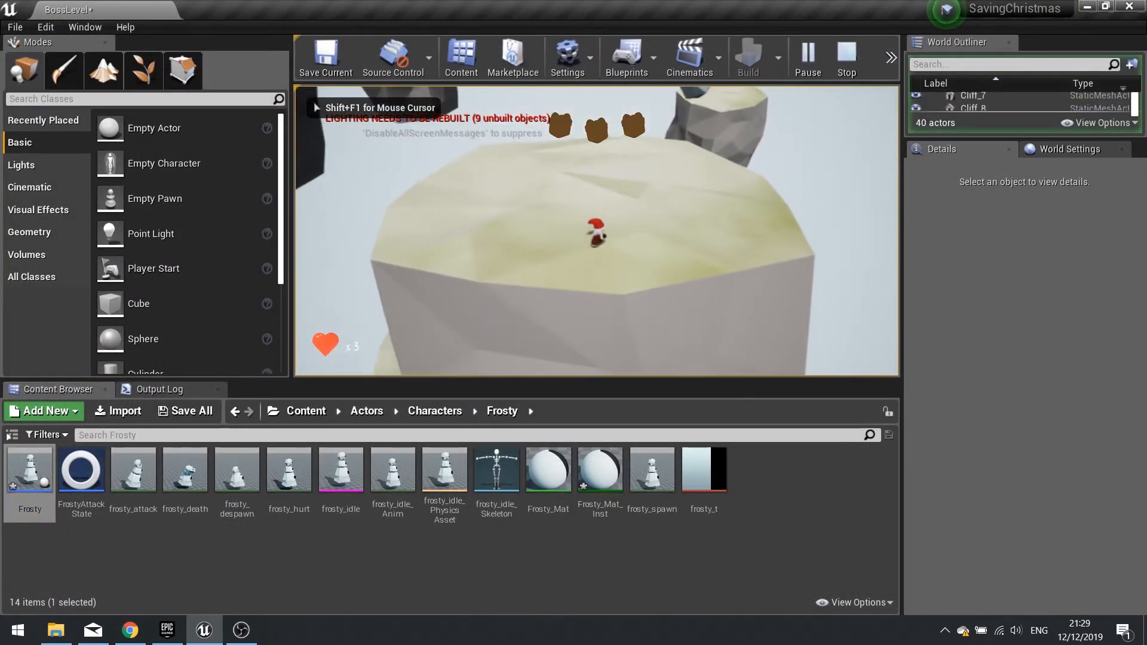
pyautogui.press('Escape')
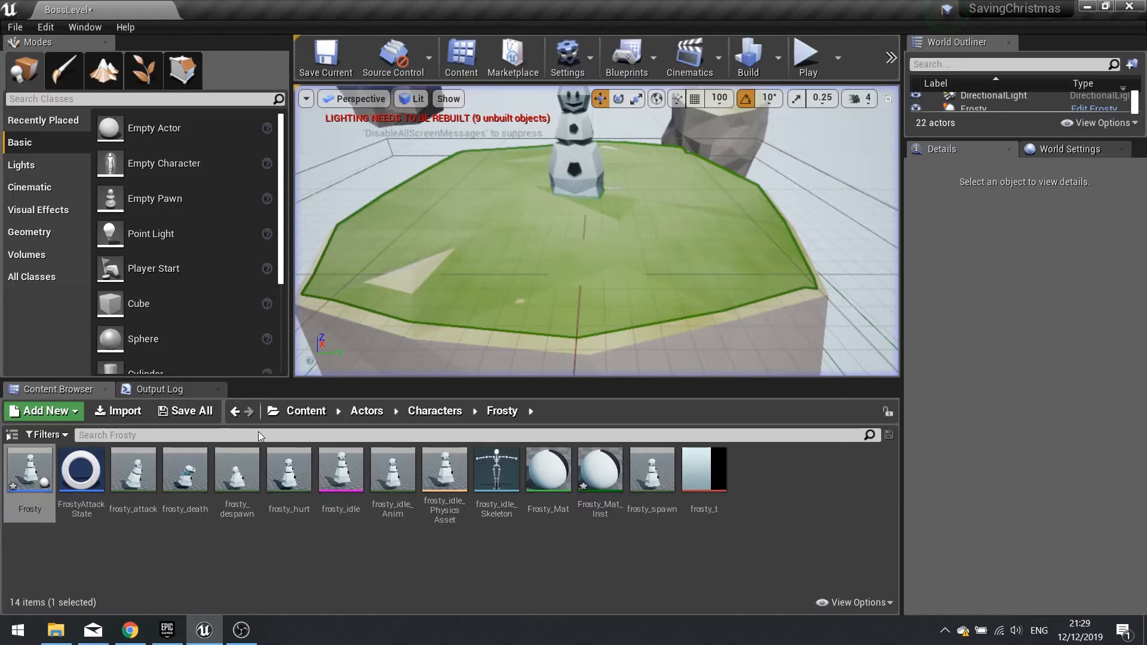
# Step: Reopen the Frosty blueprint, connect Event BeginPlay to the Play Animation node that follows EnterPhase2, and compile
pyautogui.doubleClick(31, 464)
pyautogui.scroll(-6, 477, 254)
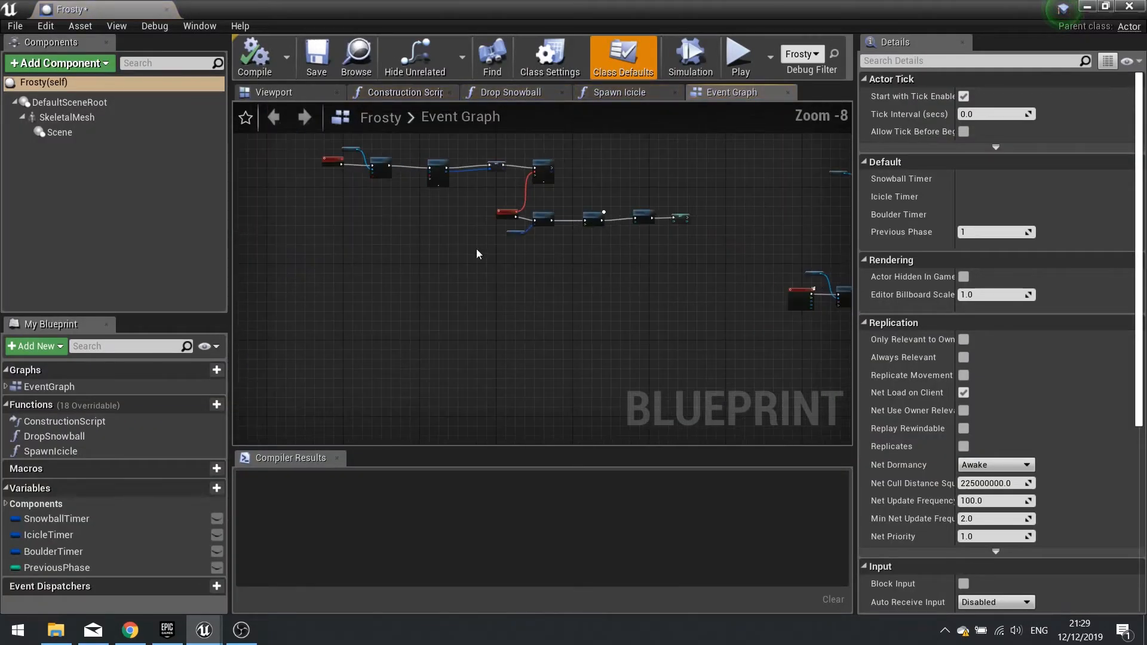
pyautogui.moveTo(477, 253); pyautogui.dragTo(550, 270, button='right')
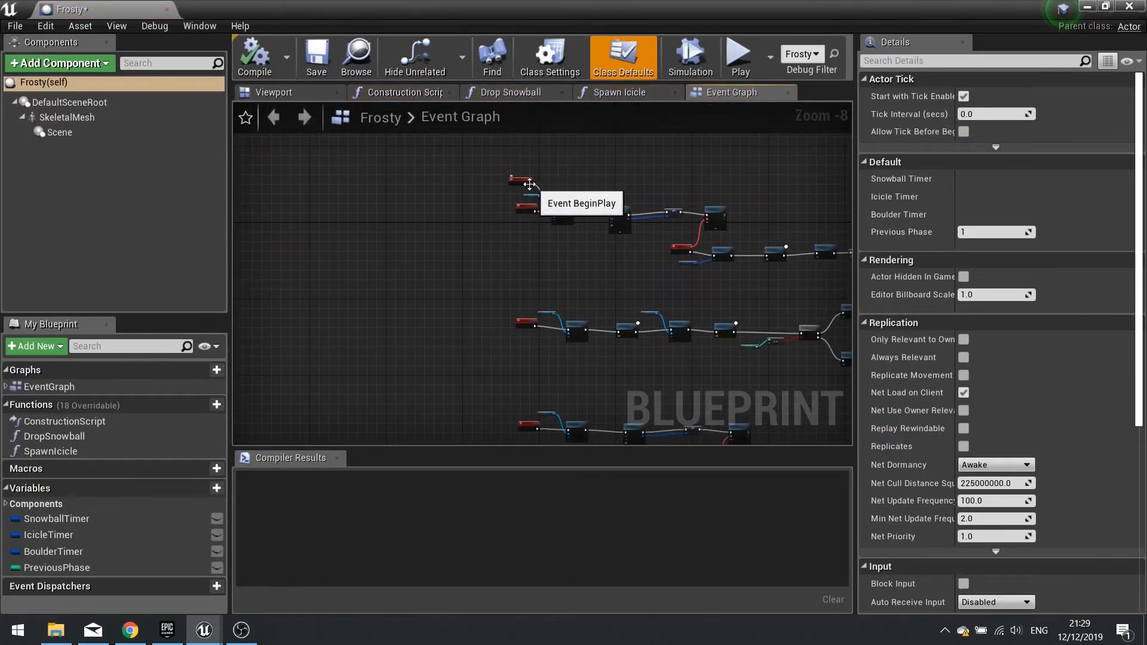
pyautogui.scroll(3, 529, 184)
pyautogui.moveTo(526, 181); pyautogui.dragTo(605, 302)
pyautogui.scroll(2, 484, 231)
pyautogui.press('F7')
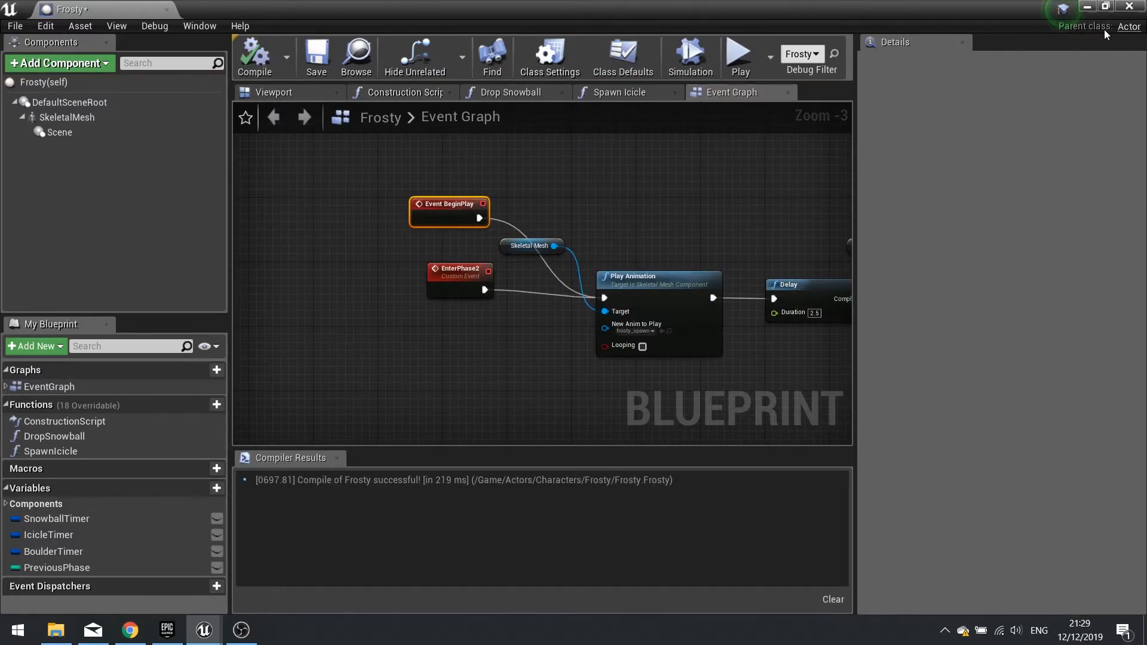
# Step: Close the Frosty blueprint and play BossLevel to test the snowman's damage flash
pyautogui.click(1123, 12)
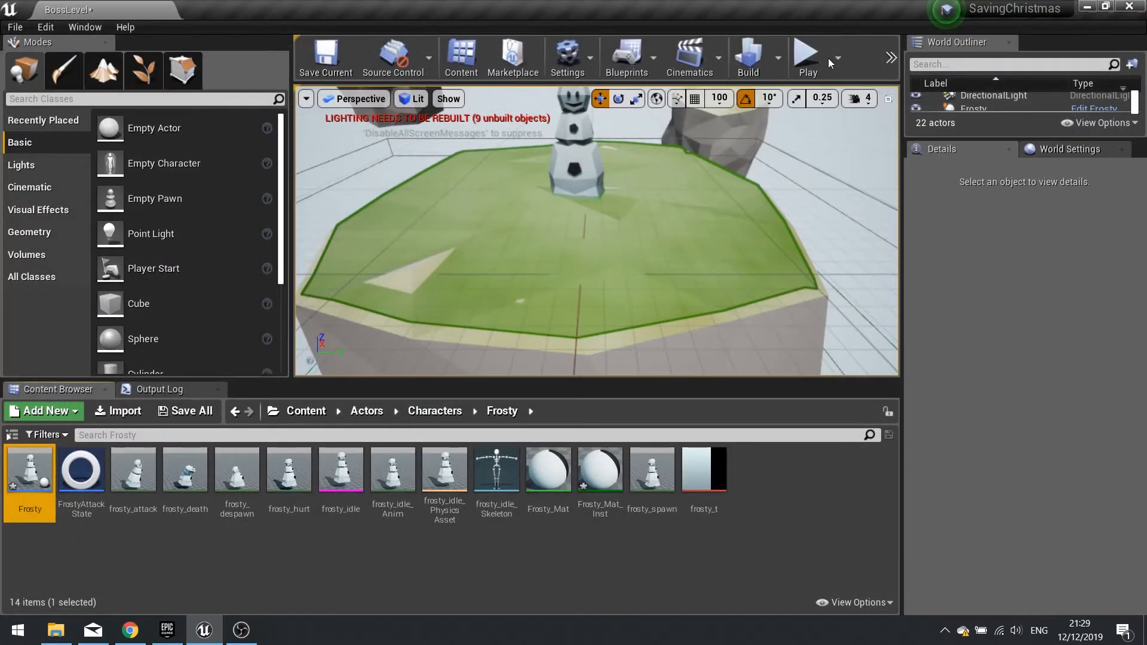
pyautogui.click(807, 59)
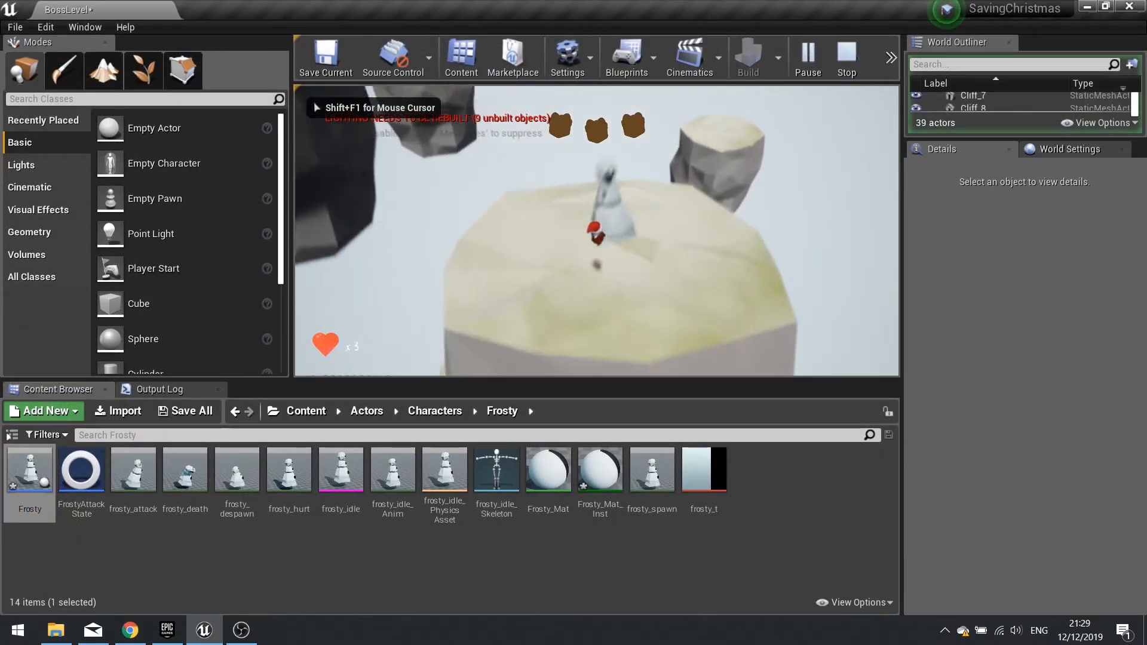